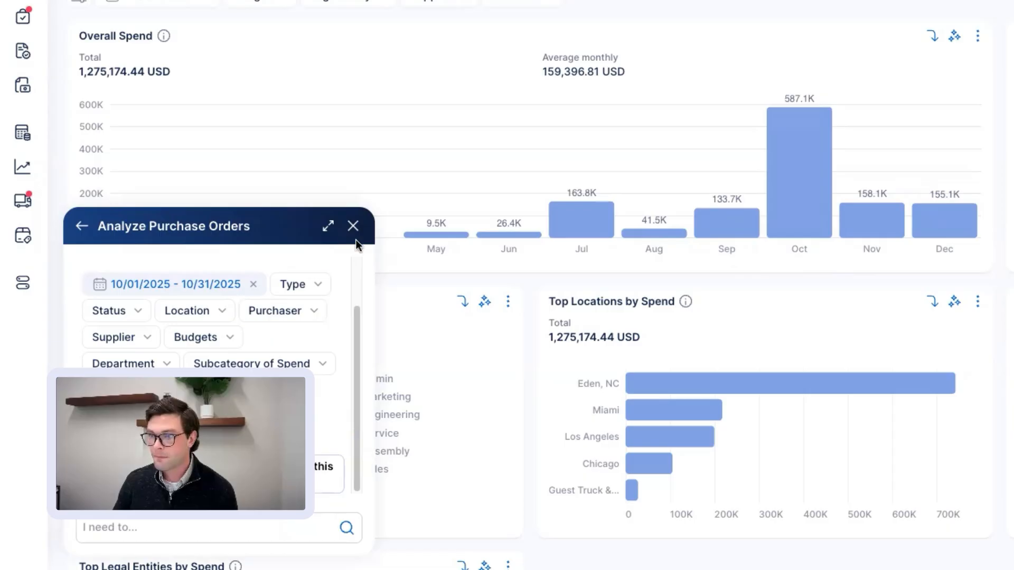
Close the Analyze Purchase Orders AI panel to reveal the Spend Overview dashboard.
{"action": "left_click", "coordinate": [353, 226]}
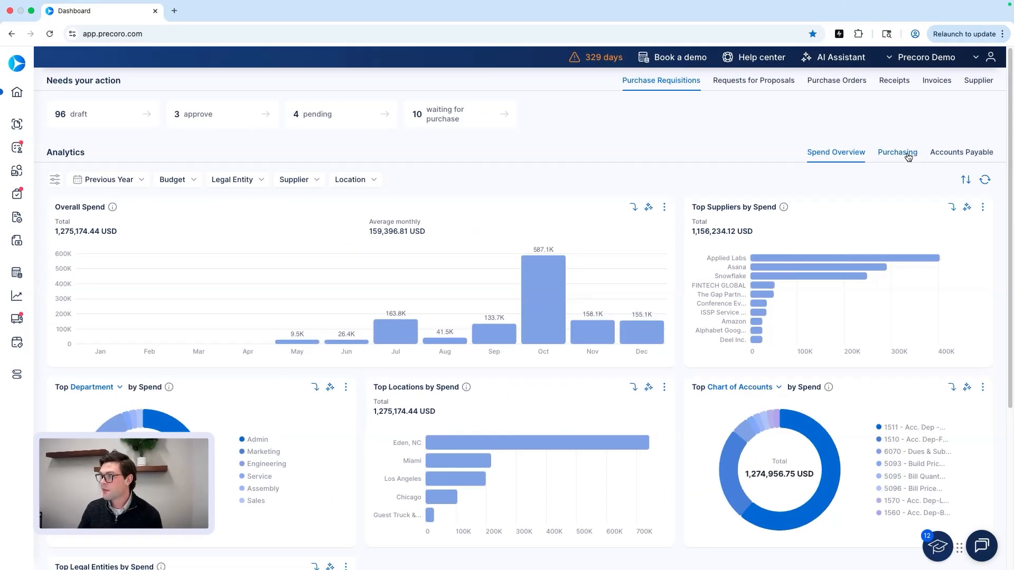
View the Purchasing, Accounts Payable and Spend Overview charts, then the Purchase Order and Invoice action counts.
{"action": "left_click", "coordinate": [909, 158]}
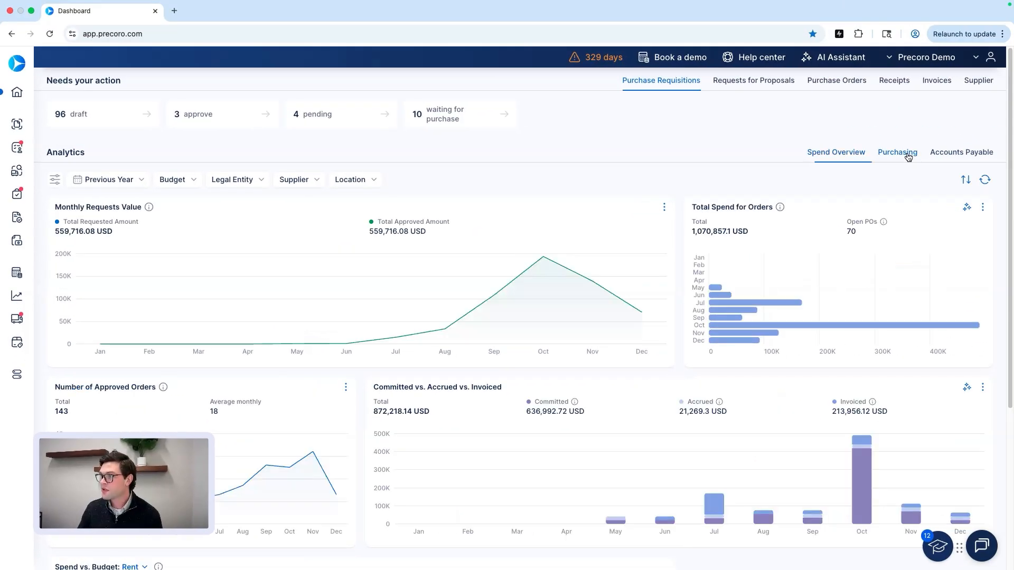
{"action": "left_click", "coordinate": [970, 156]}
{"action": "left_click", "coordinate": [851, 154]}
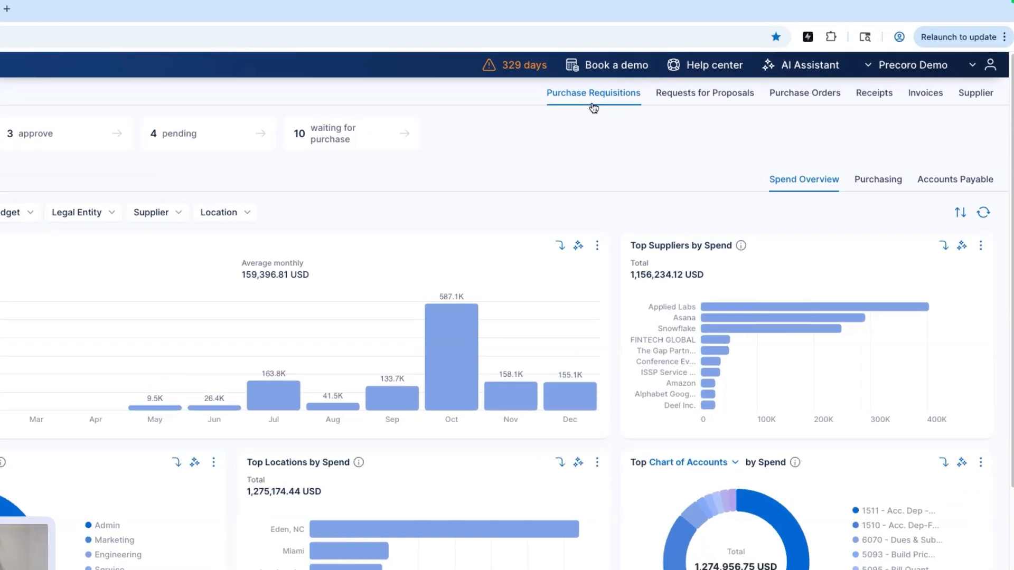
{"action": "left_click", "coordinate": [780, 102]}
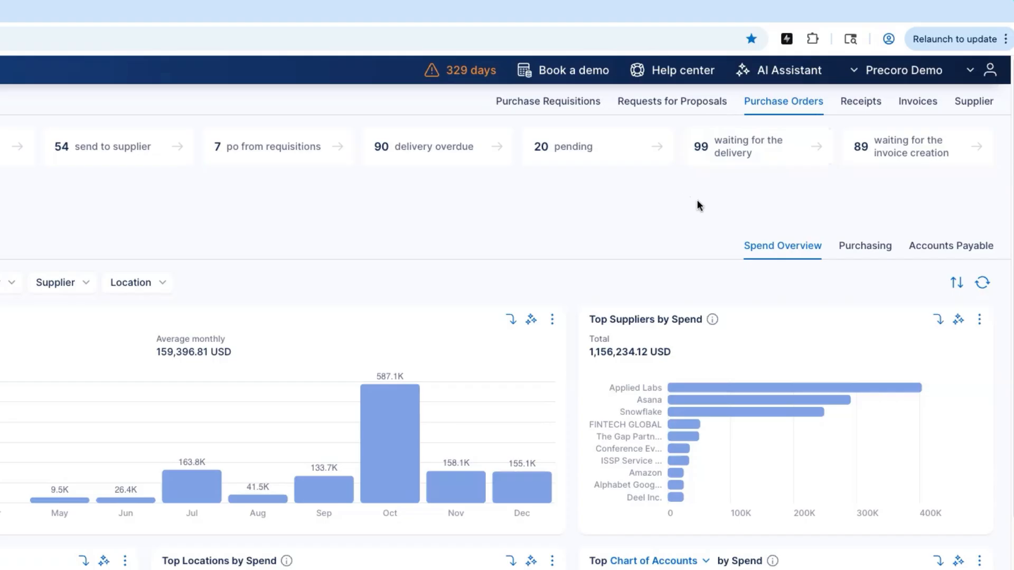
{"action": "left_click", "coordinate": [911, 111]}
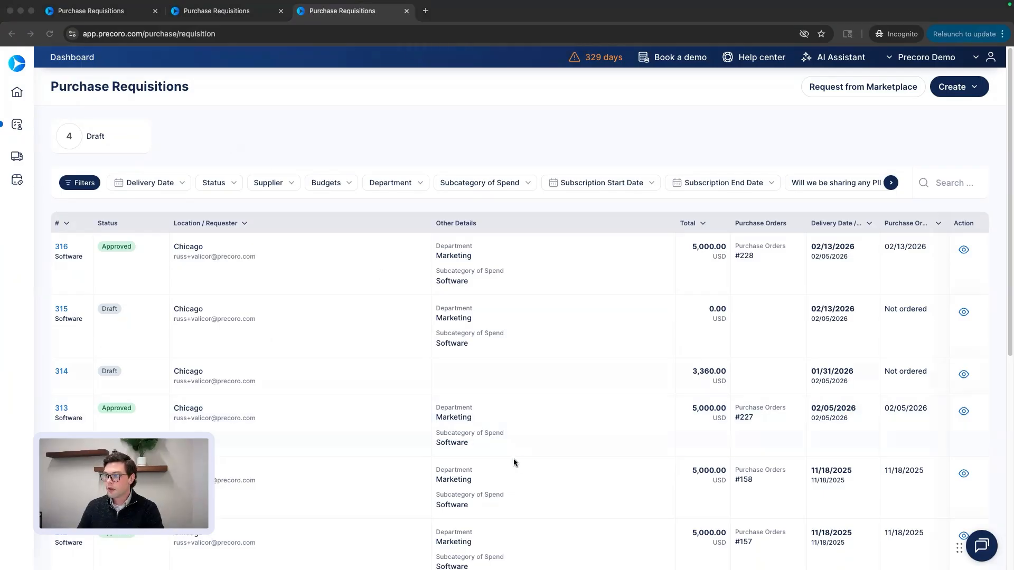
Scroll through the requisitions list, then open the Request from Marketplace vendor page.
{"action": "scroll", "coordinate": [131, 270], "scroll_direction": "down", "scroll_amount": 4}
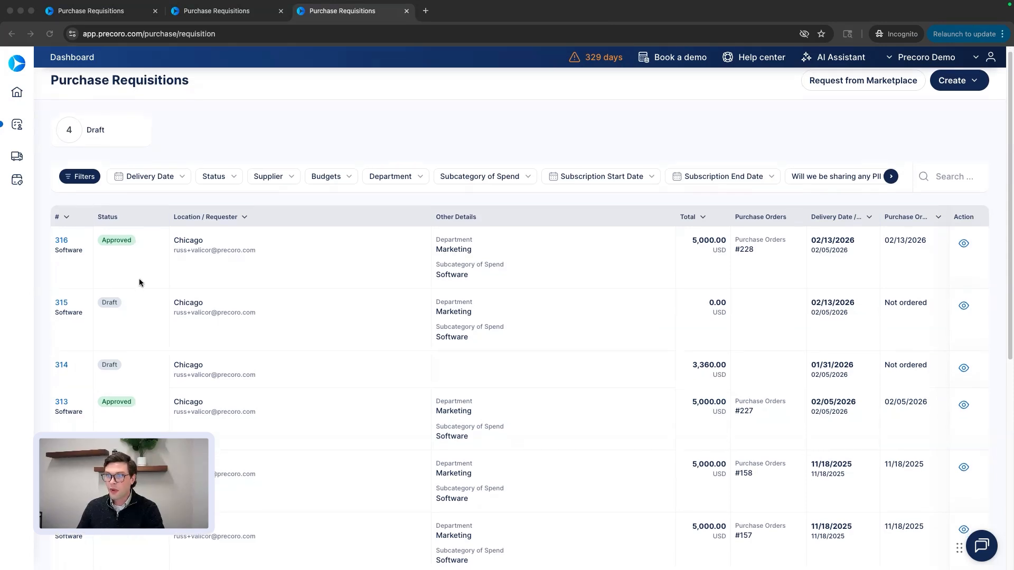
{"action": "scroll", "coordinate": [121, 249], "scroll_direction": "up", "scroll_amount": 4}
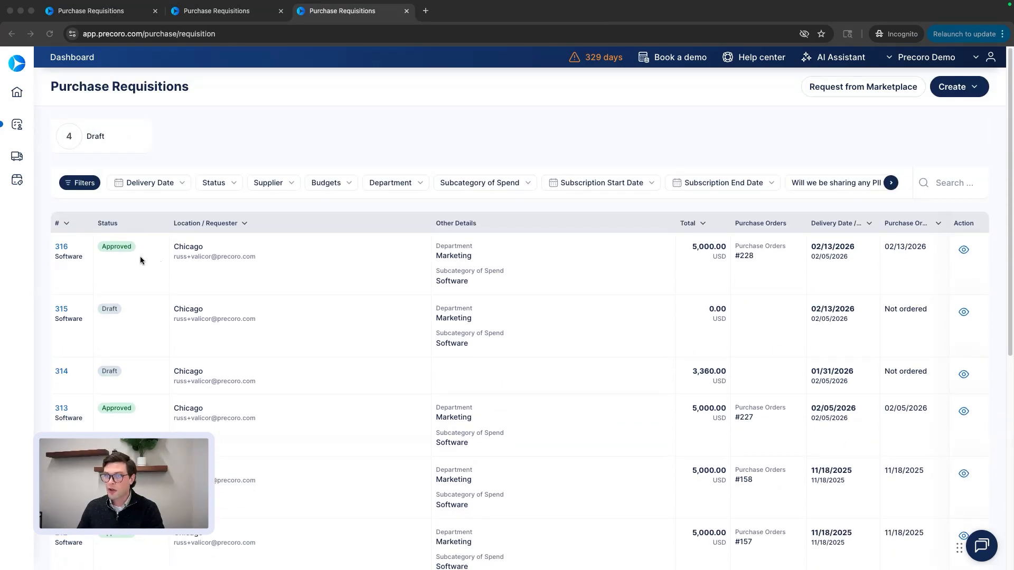
{"action": "scroll", "coordinate": [141, 256], "scroll_direction": "down", "scroll_amount": 1}
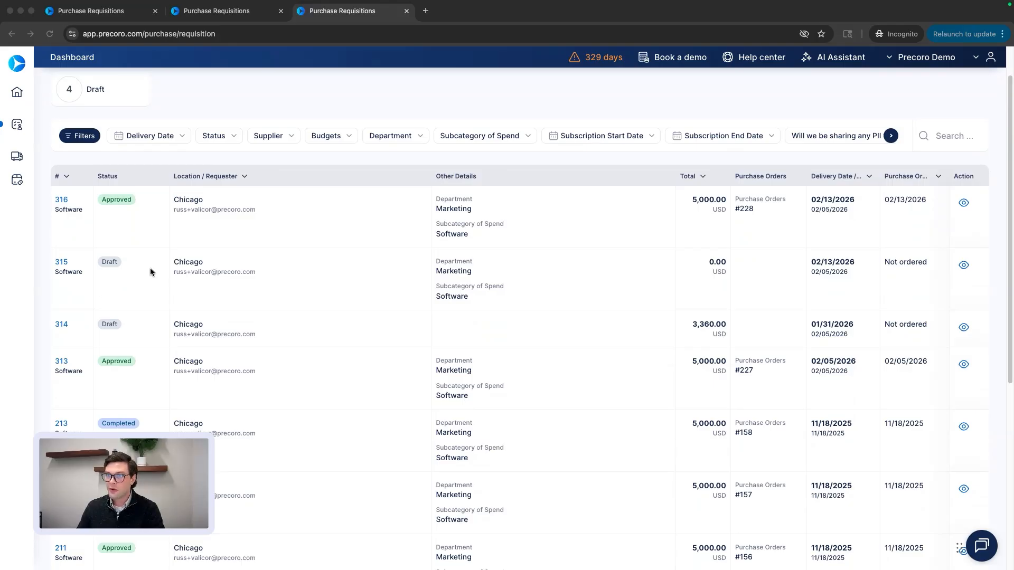
{"action": "scroll", "coordinate": [151, 271], "scroll_direction": "up", "scroll_amount": 1}
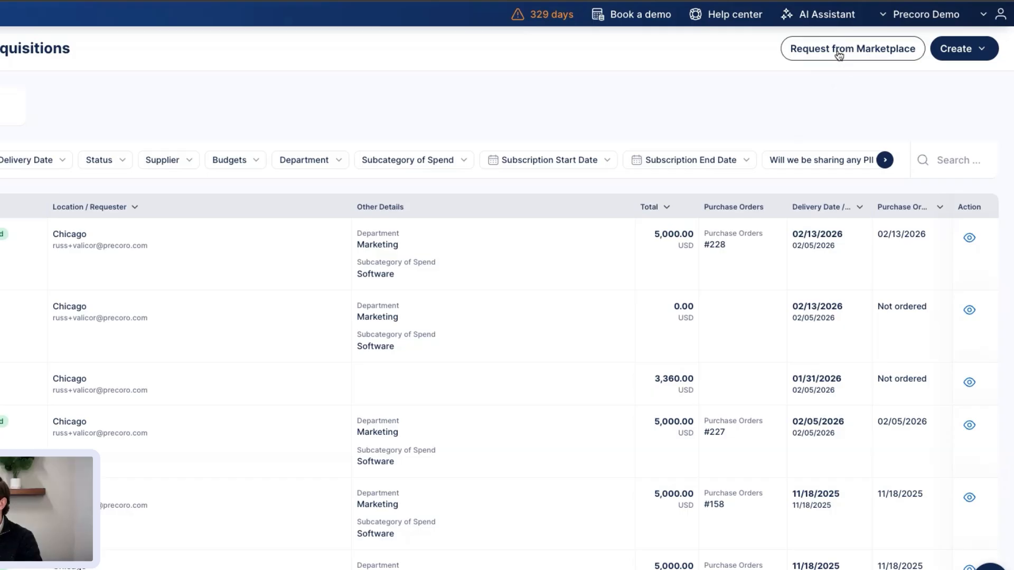
{"action": "left_click", "coordinate": [839, 53]}
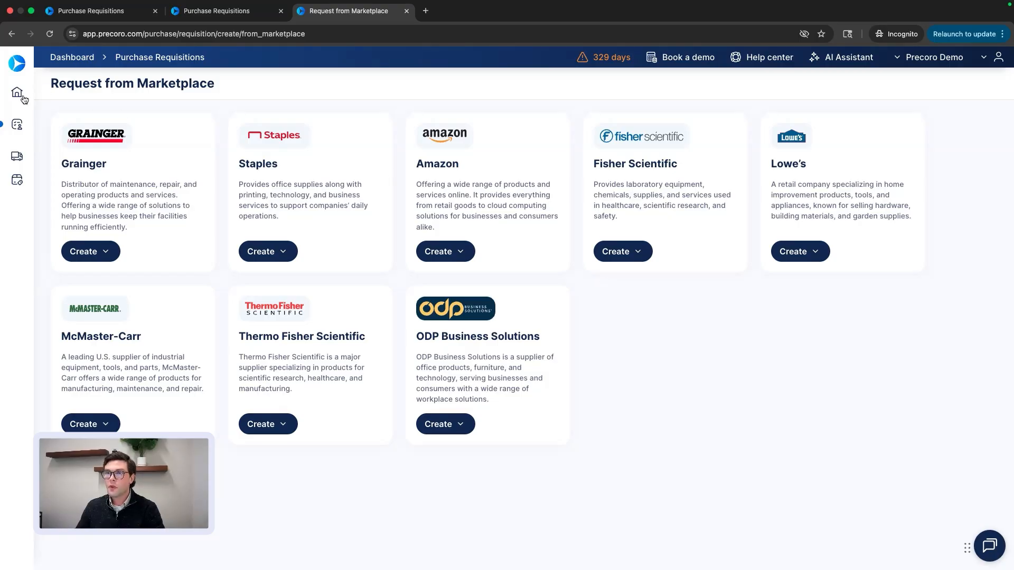
Go back to Purchase Requisitions and open the Create Requisition from Quotation assistant.
{"action": "left_click", "coordinate": [53, 124]}
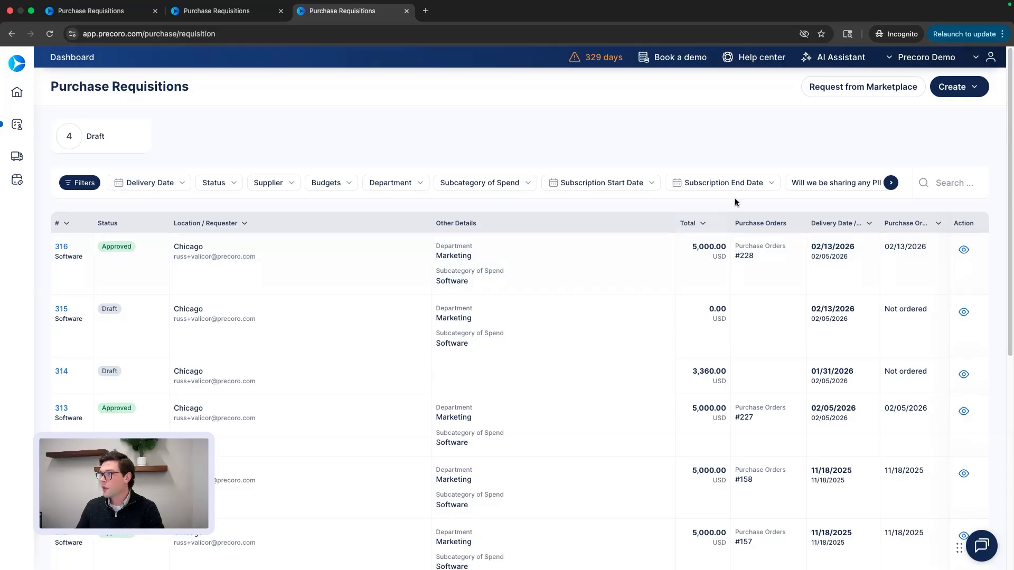
{"action": "left_click", "coordinate": [834, 59]}
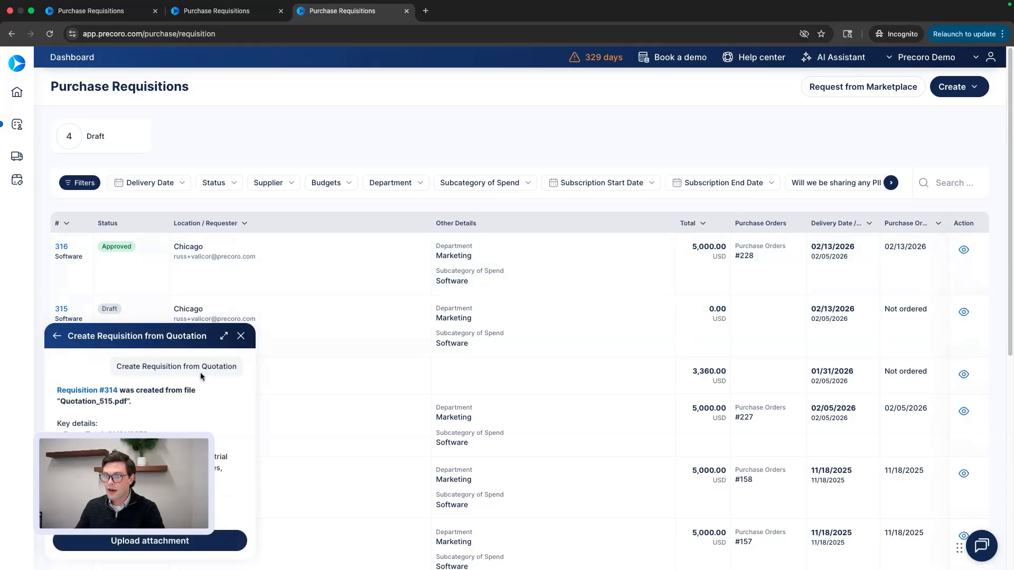
Inspect draft requisition #314 and its Quotation_515.pdf attachment, then return to the requisitions list.
{"action": "left_click", "coordinate": [107, 393]}
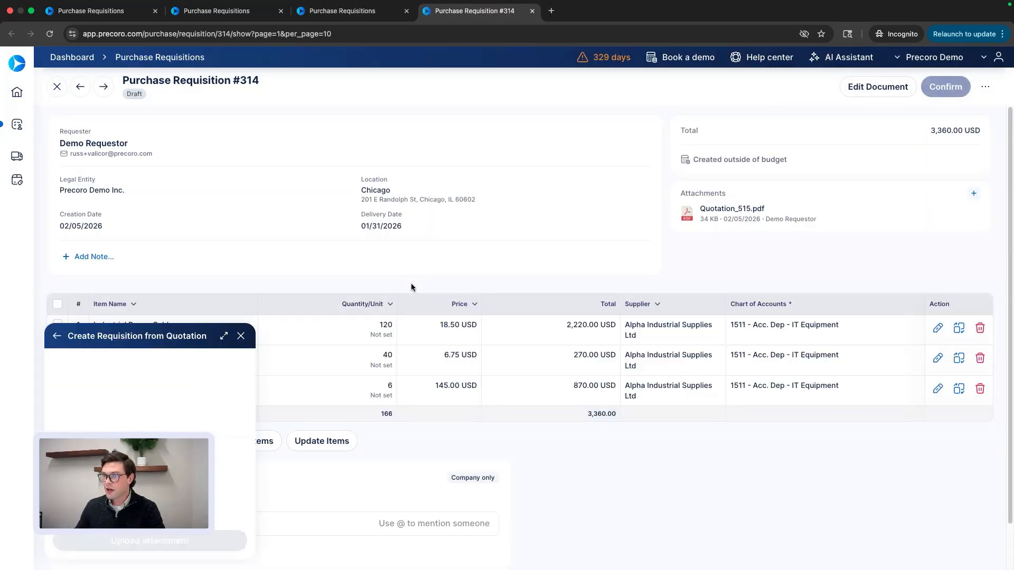
{"action": "left_click", "coordinate": [732, 219]}
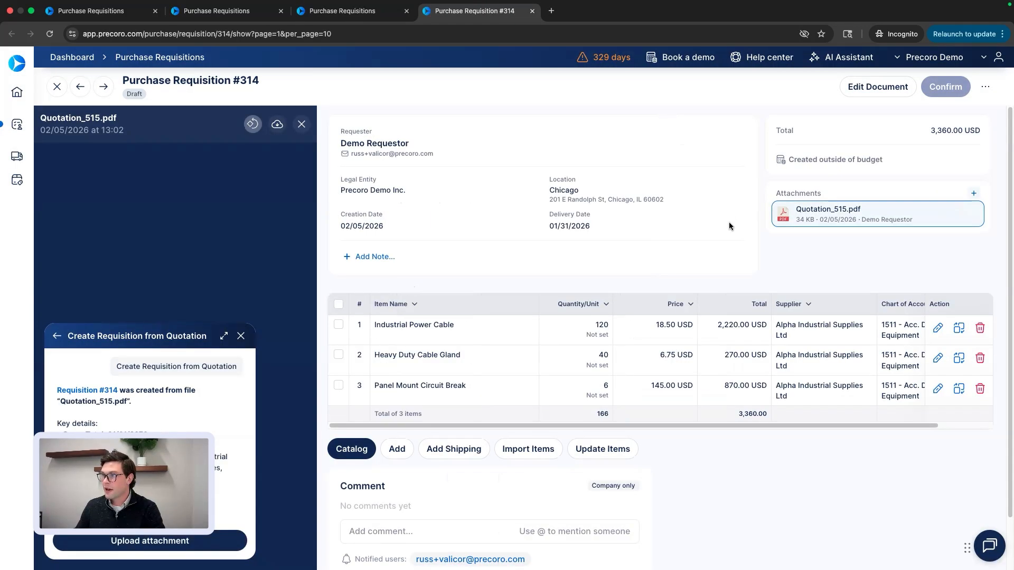
{"action": "left_click", "coordinate": [301, 124]}
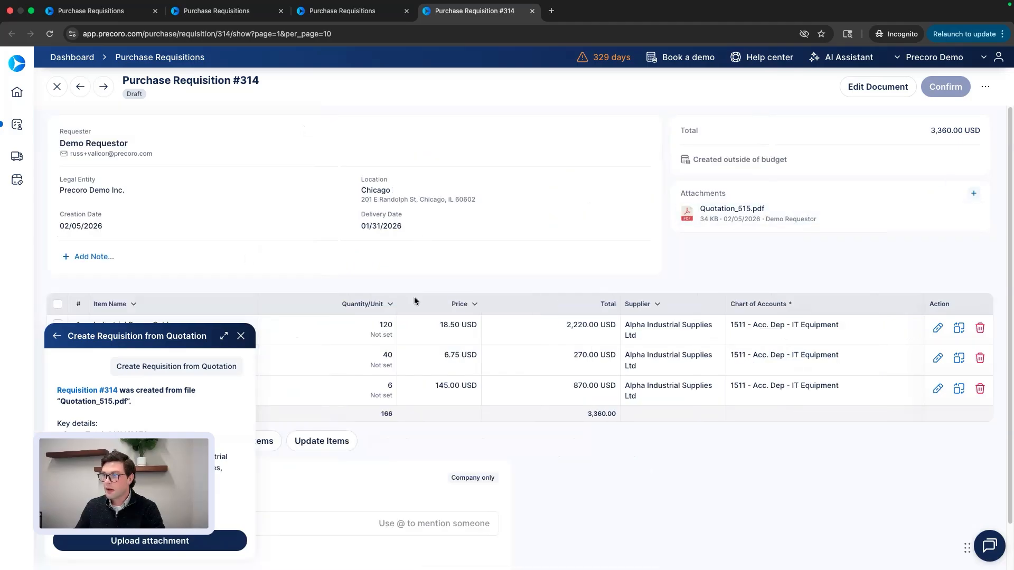
{"action": "left_click", "coordinate": [242, 336]}
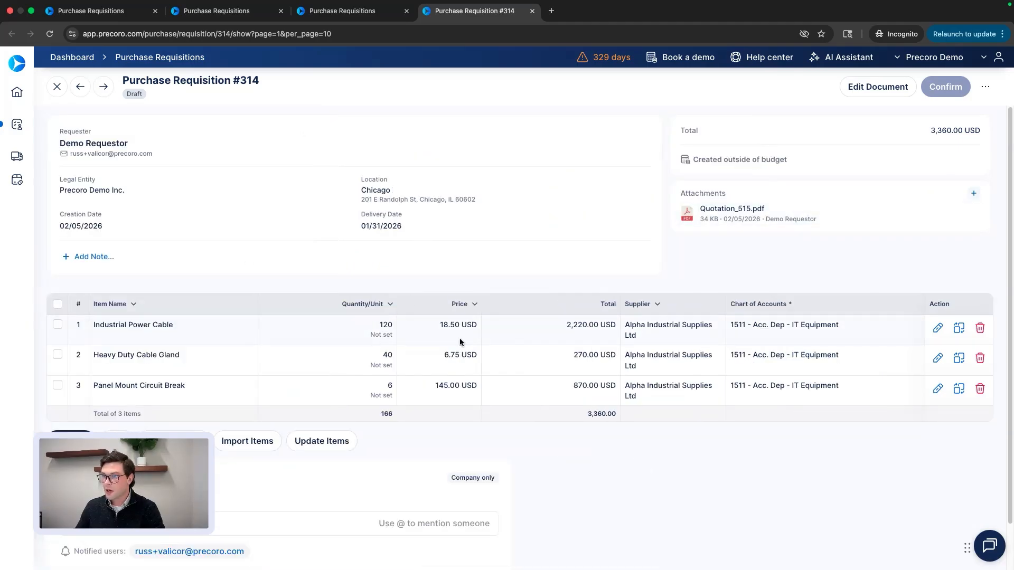
{"action": "scroll", "coordinate": [585, 373], "scroll_direction": "down", "scroll_amount": 2}
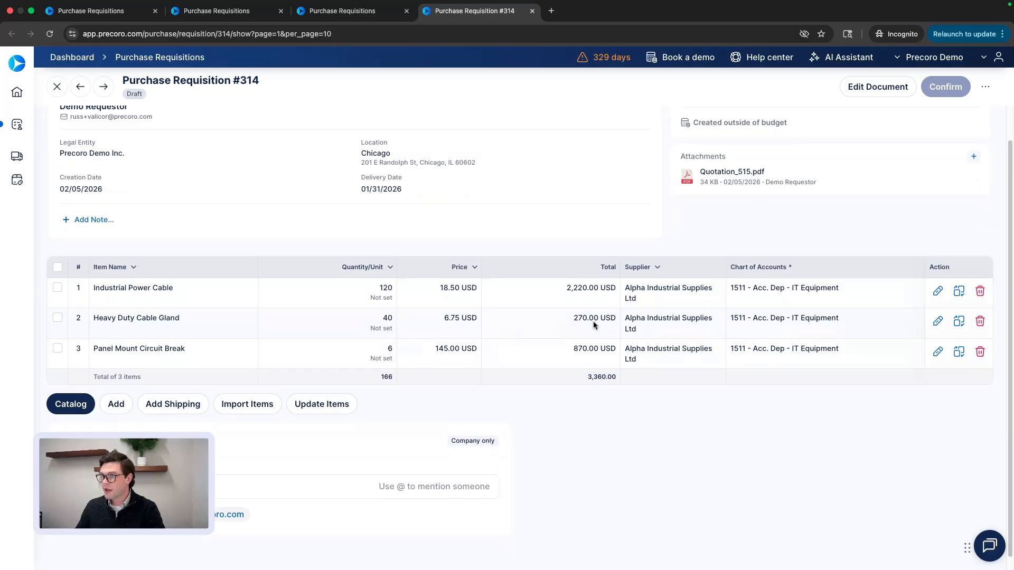
{"action": "scroll", "coordinate": [565, 316], "scroll_direction": "up", "scroll_amount": 2}
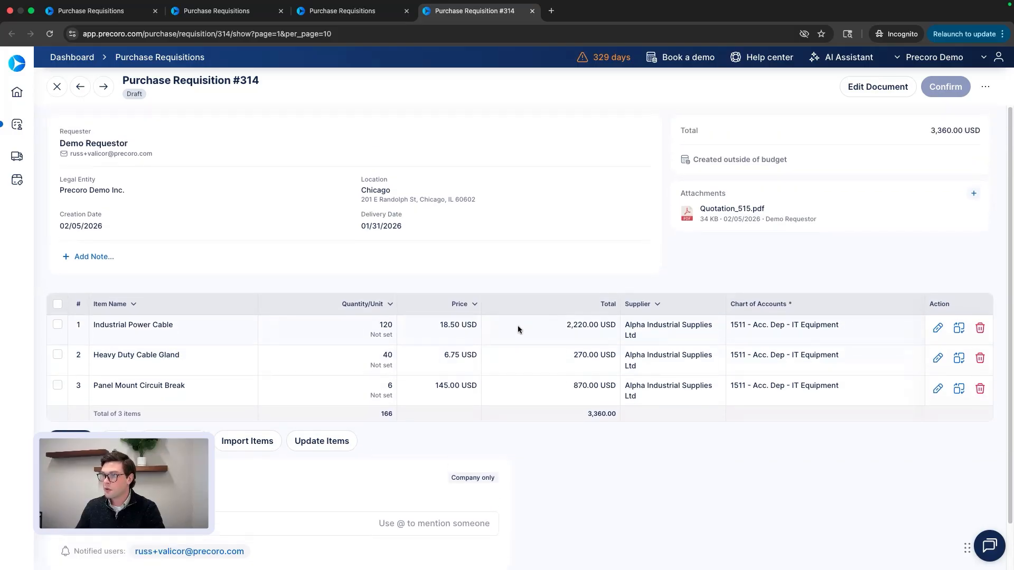
{"action": "left_click", "coordinate": [53, 126]}
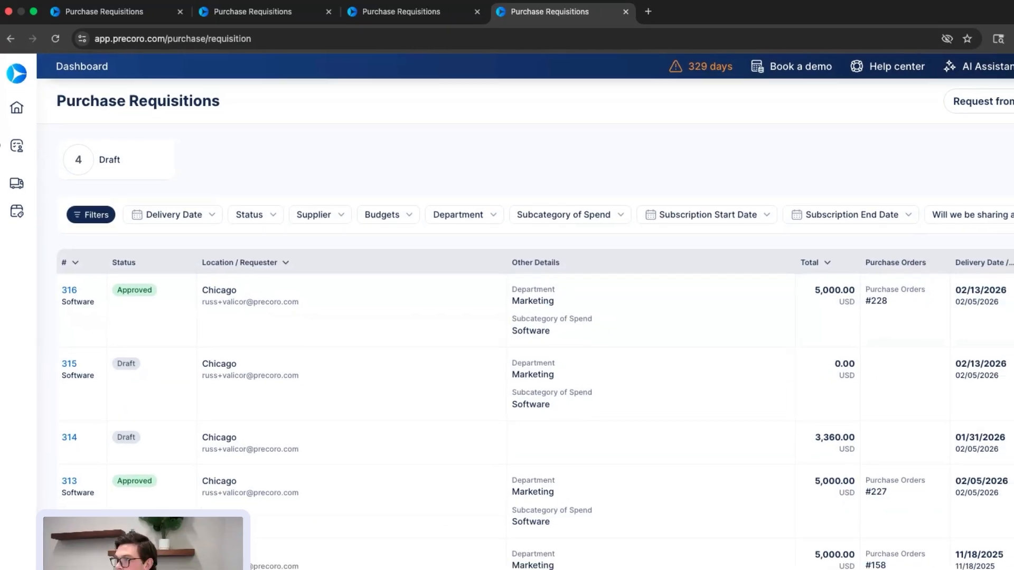
Start a Software requisition with delivery date 13 Feb 2026 and subcategory IT & Software > Software.
{"action": "left_click", "coordinate": [964, 87]}
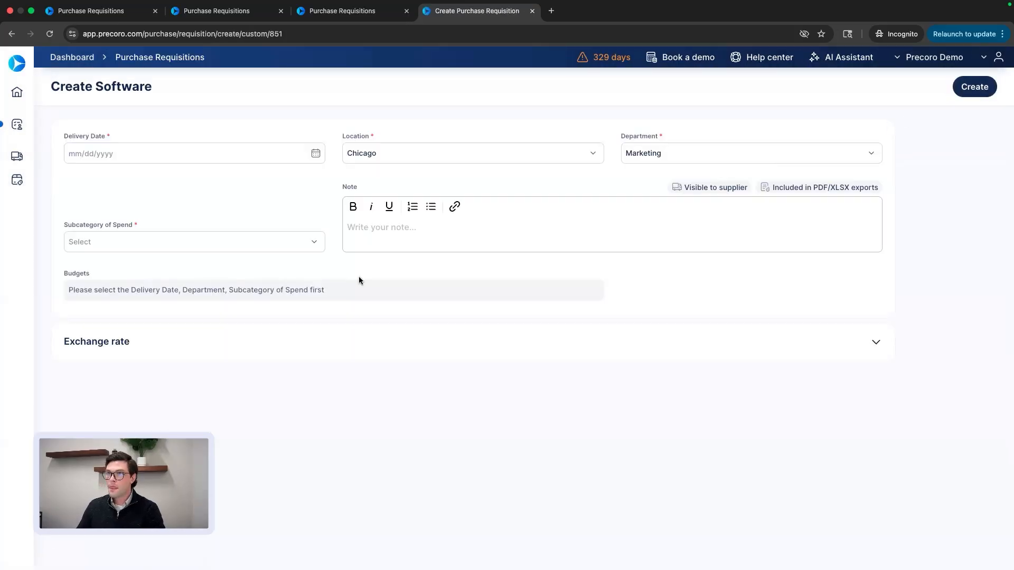
{"action": "left_click", "coordinate": [321, 157]}
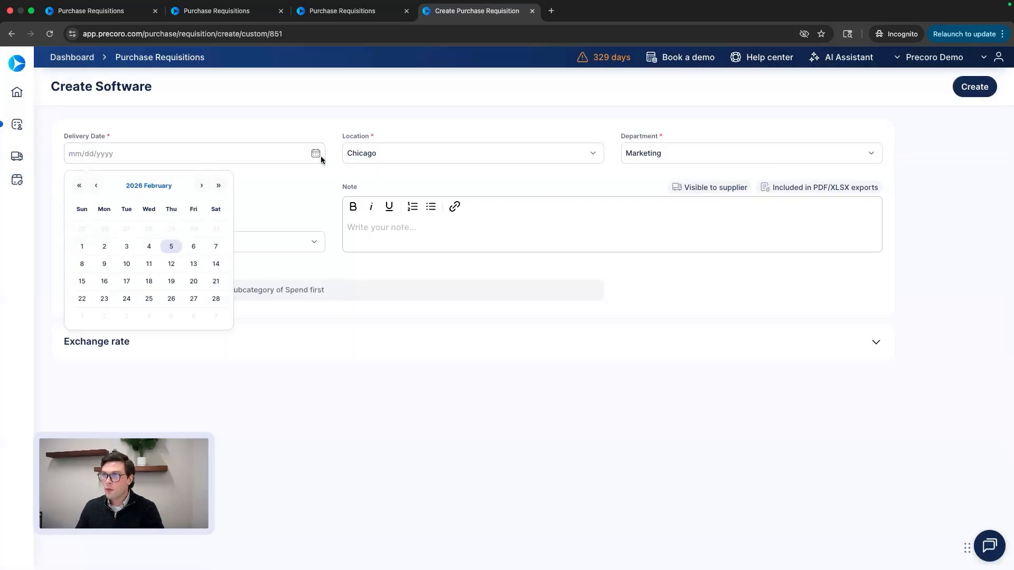
{"action": "left_click", "coordinate": [199, 265]}
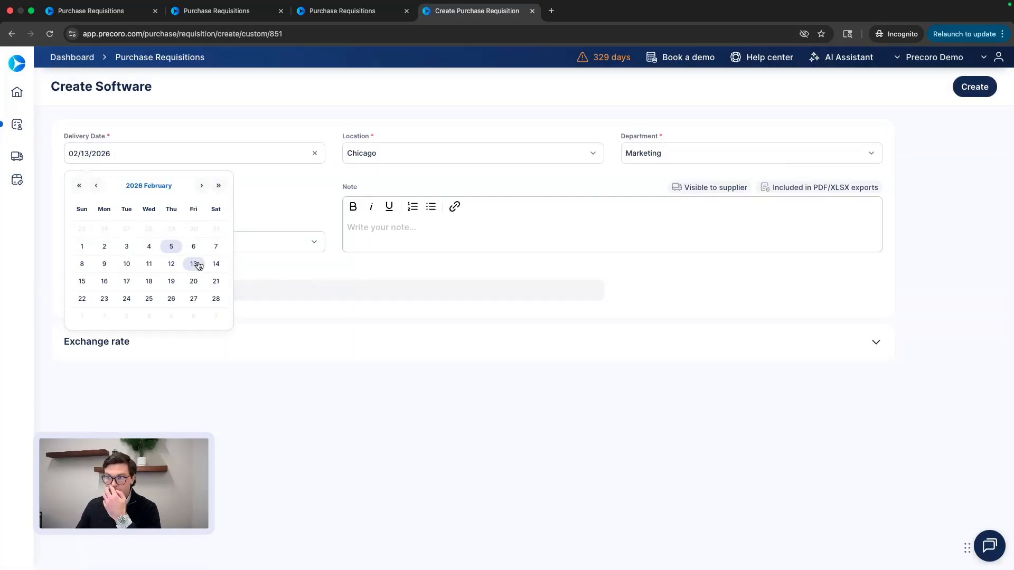
{"action": "left_click", "coordinate": [294, 242]}
{"action": "left_click", "coordinate": [104, 324]}
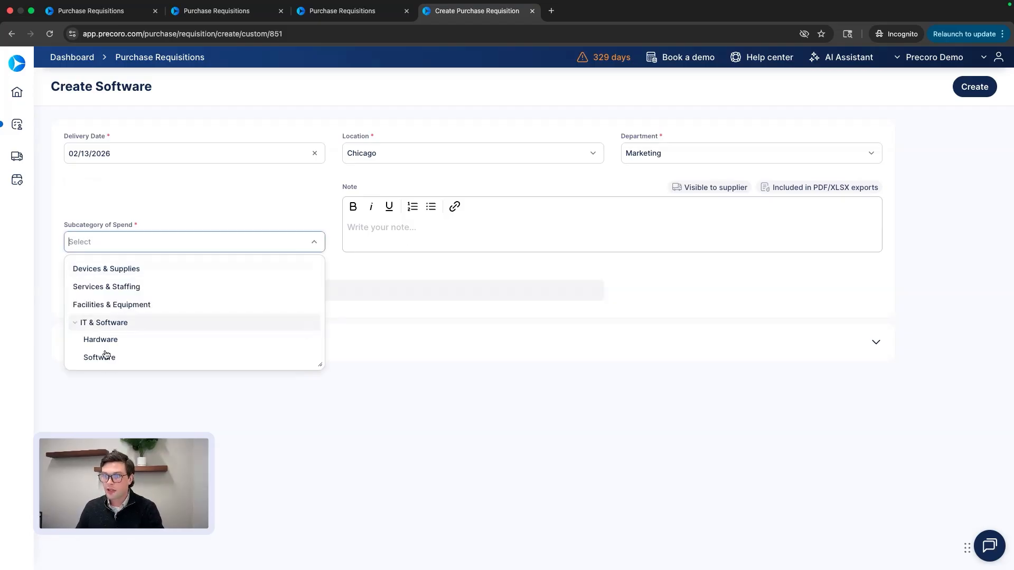
{"action": "left_click", "coordinate": [107, 358]}
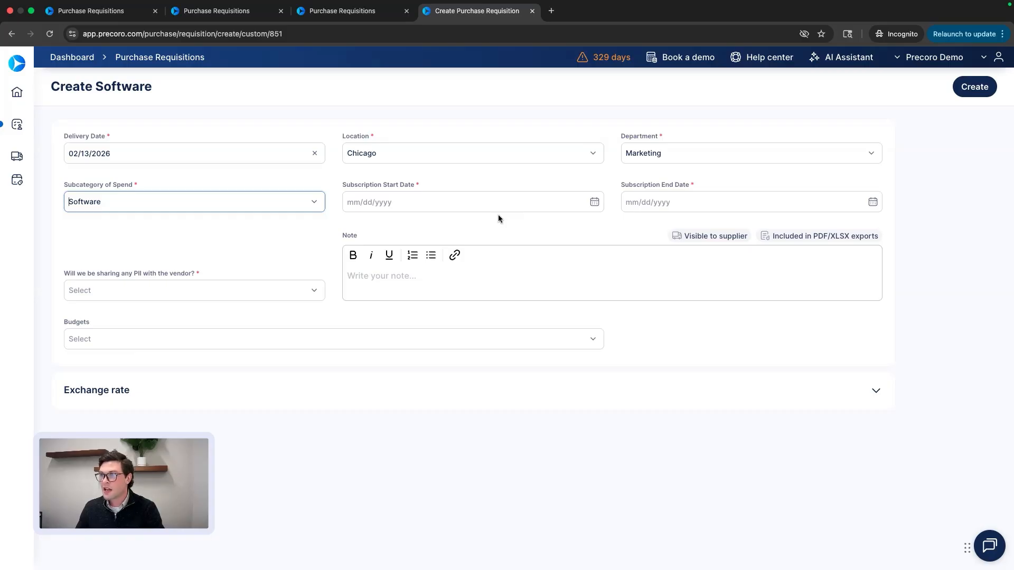
Set the subscription period from February 6, 2026 to February 5, 2027.
{"action": "left_click", "coordinate": [574, 205]}
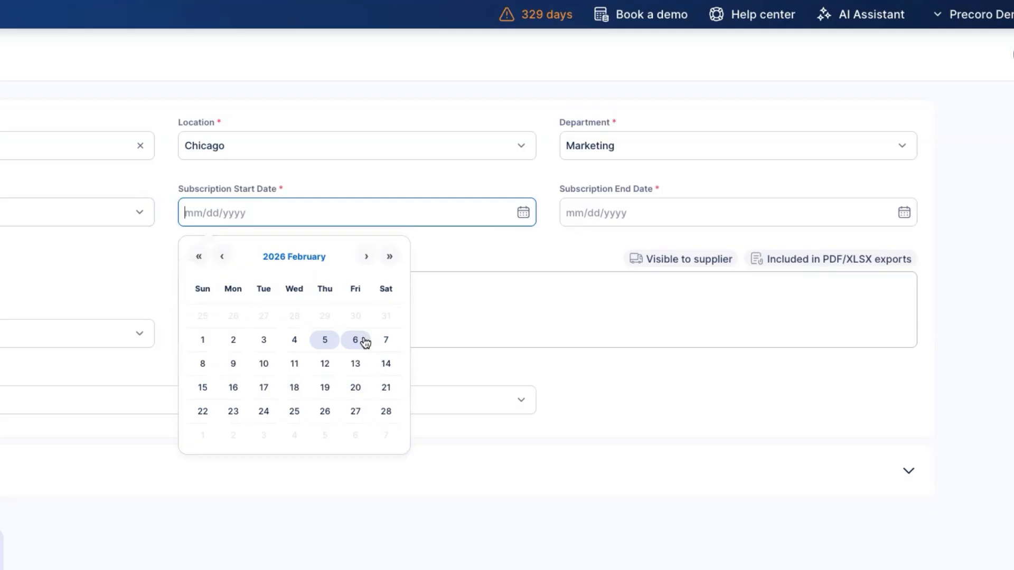
{"action": "left_click", "coordinate": [355, 340]}
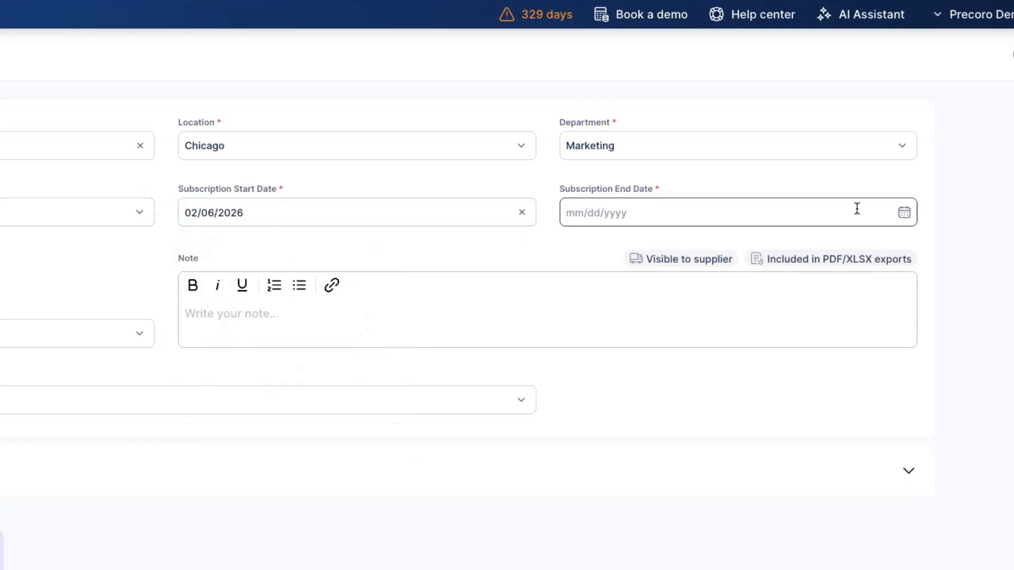
{"action": "left_click", "coordinate": [899, 215]}
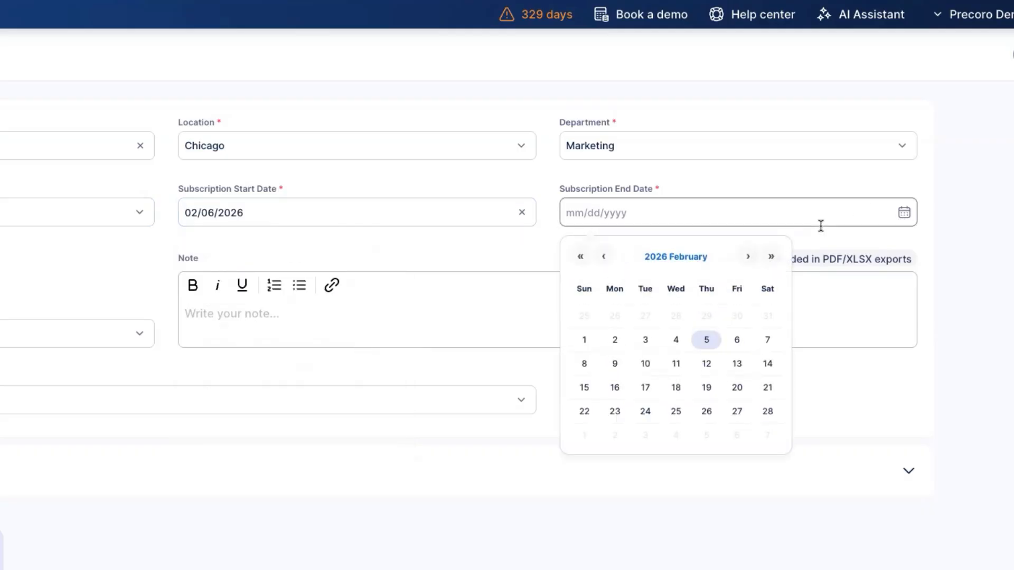
{"action": "left_click", "coordinate": [769, 257]}
{"action": "left_click", "coordinate": [737, 316]}
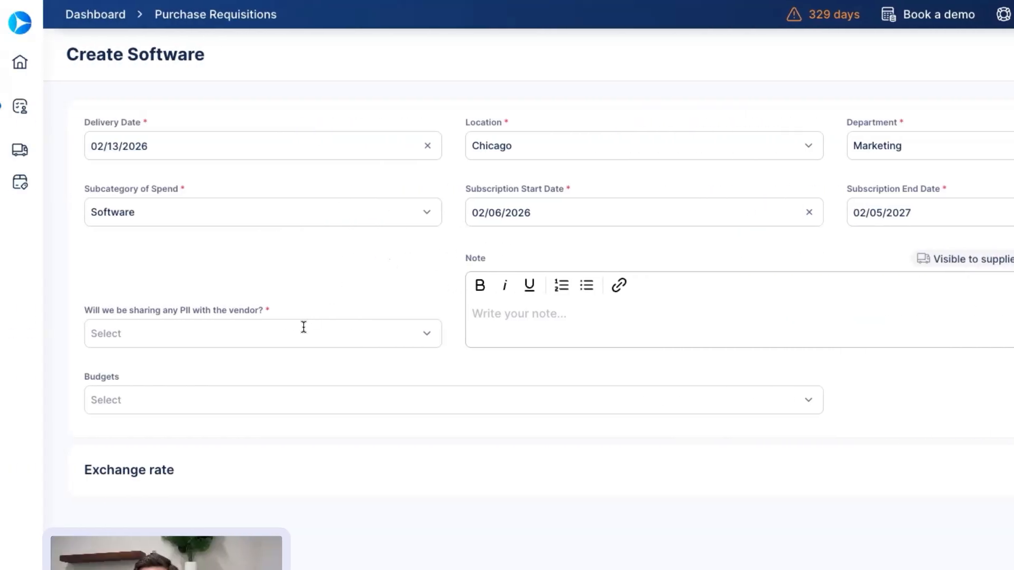
Answer No to PII sharing and charge the requisition to IT Budget 2025: Software.
{"action": "left_click", "coordinate": [27, 334]}
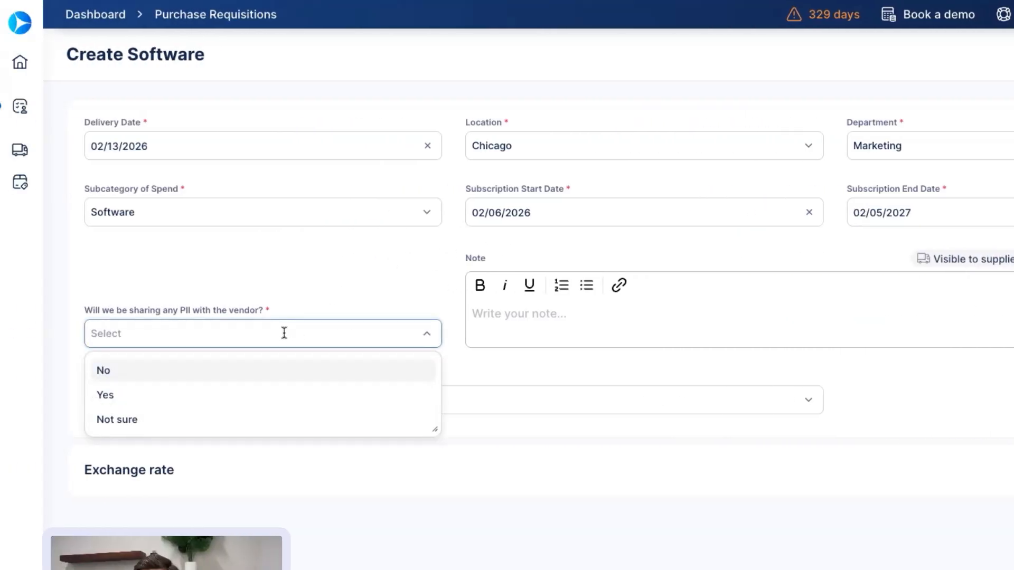
{"action": "left_click", "coordinate": [214, 376]}
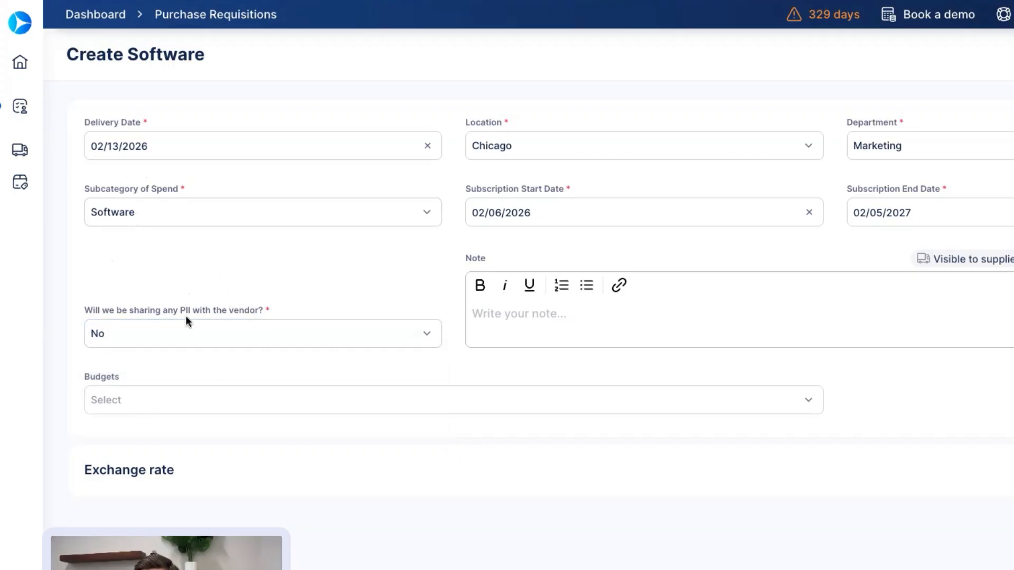
{"action": "left_click", "coordinate": [559, 405]}
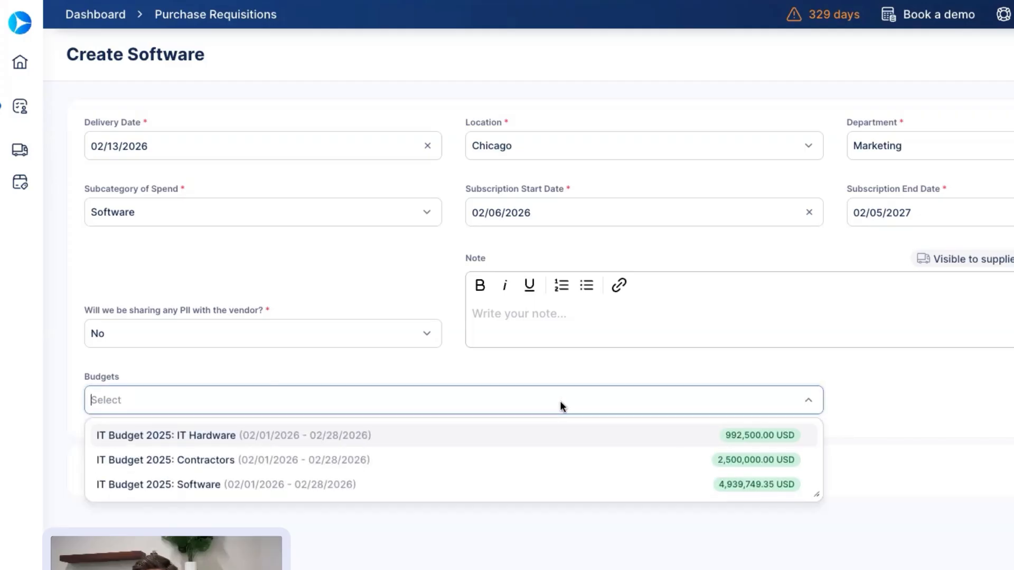
{"action": "left_click", "coordinate": [413, 489]}
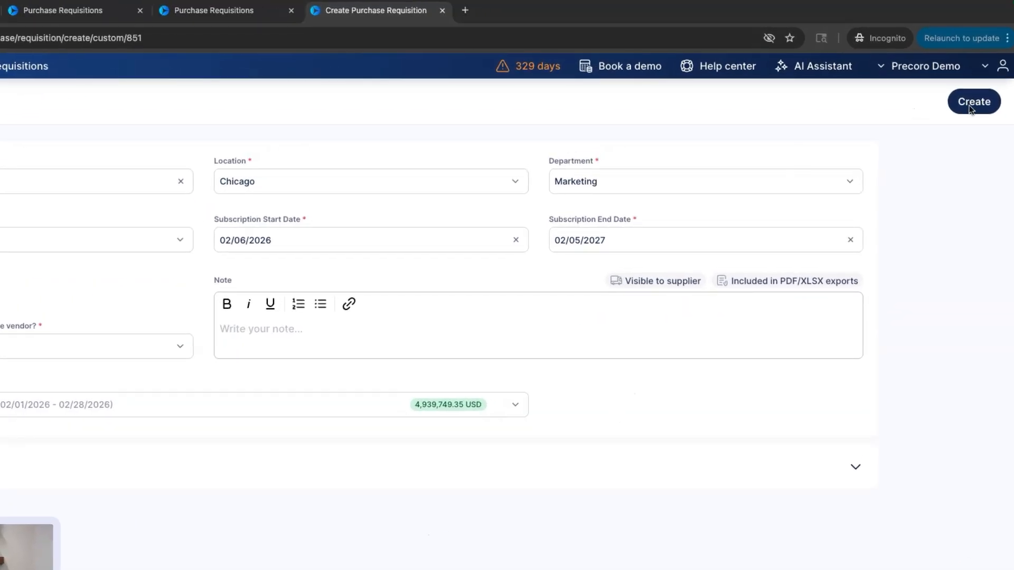
Save the requisition as draft Software #322 and close the catalog without adding items.
{"action": "left_click", "coordinate": [972, 104]}
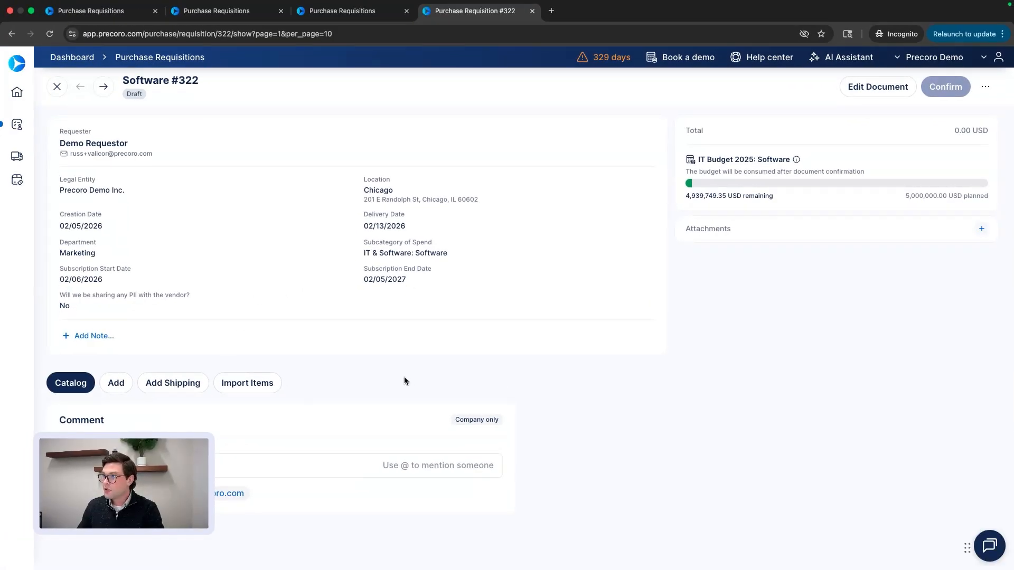
{"action": "left_click", "coordinate": [71, 383]}
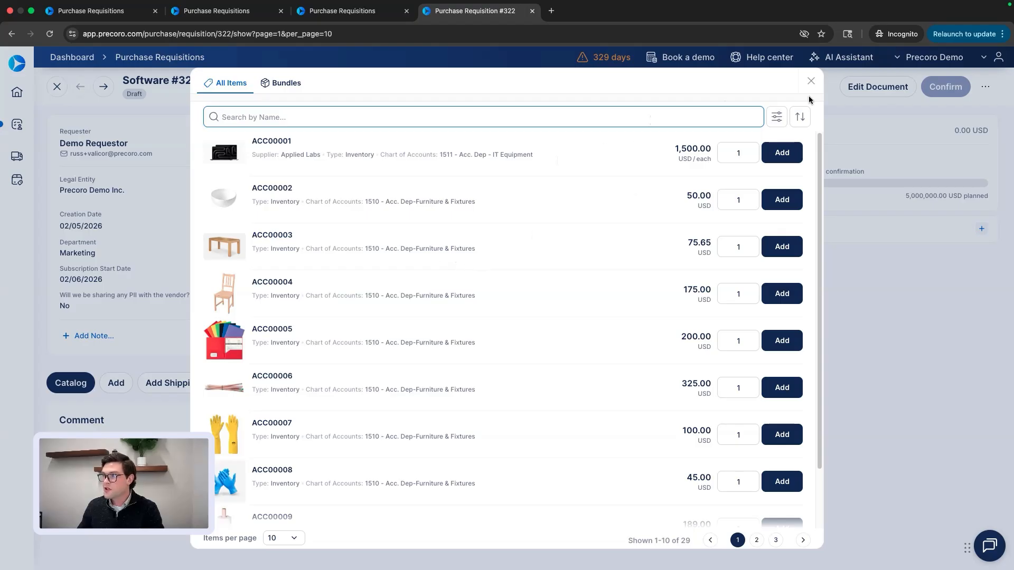
{"action": "left_click", "coordinate": [811, 81]}
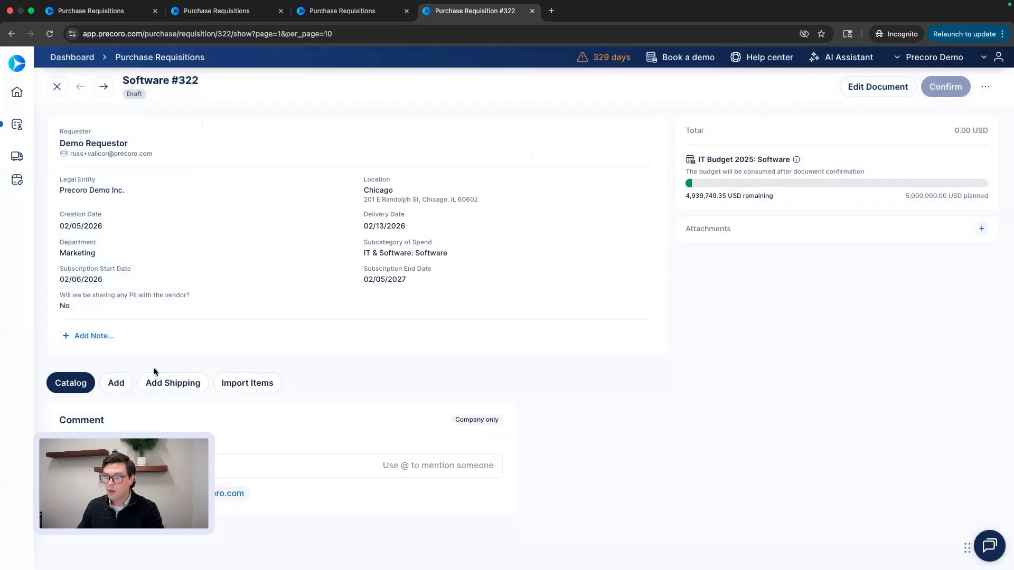
Add an item line named 'Asana Software License' priced at 5000.
{"action": "left_click", "coordinate": [116, 384]}
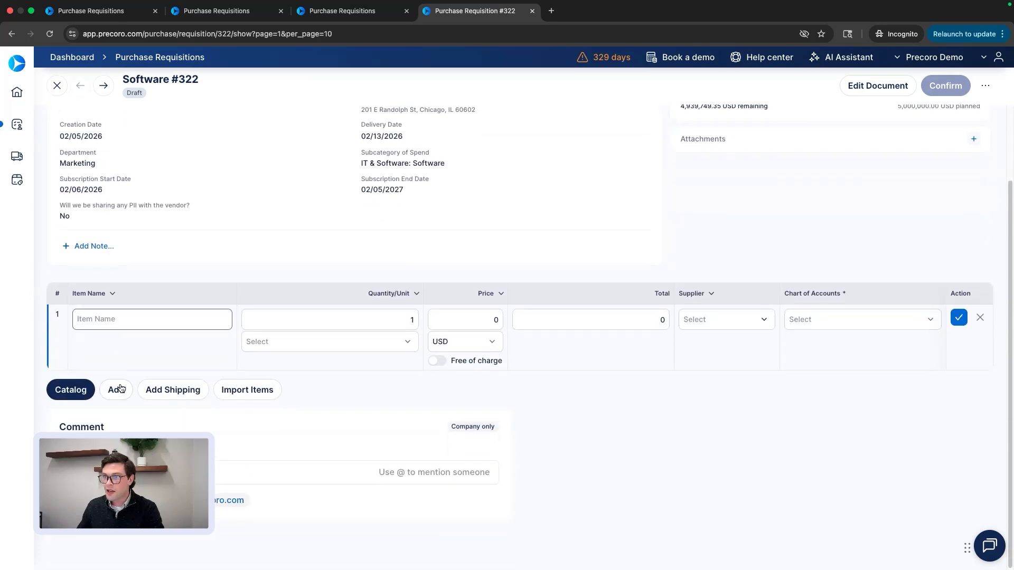
{"action": "left_click", "coordinate": [128, 327]}
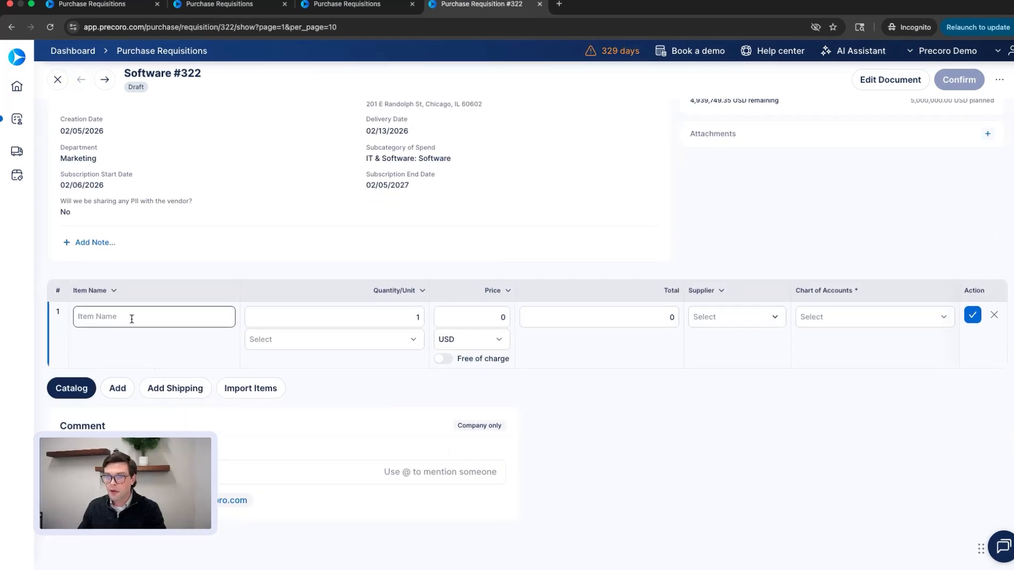
{"action": "type", "text": "Asana"}
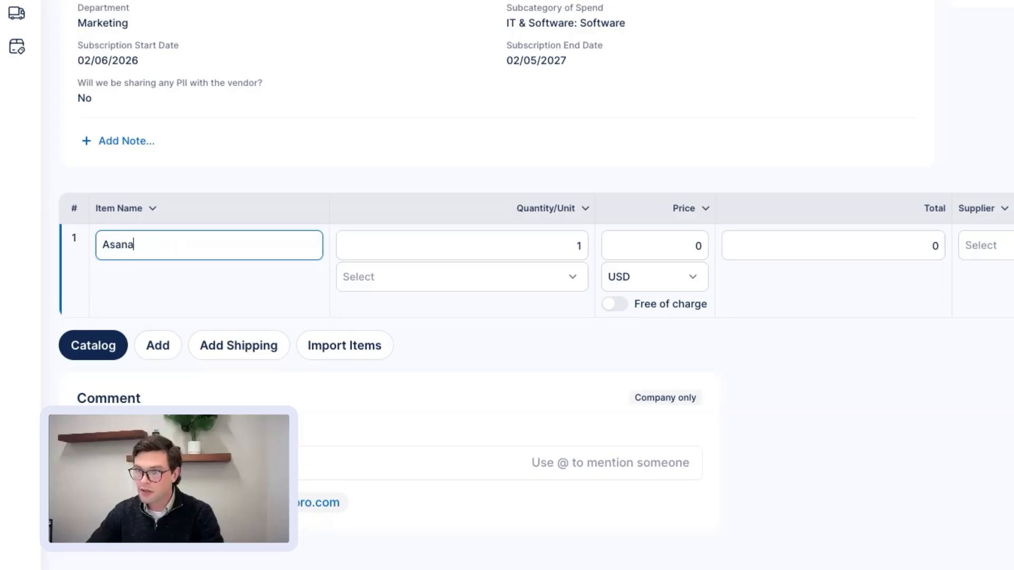
{"action": "type", "text": " Software License"}
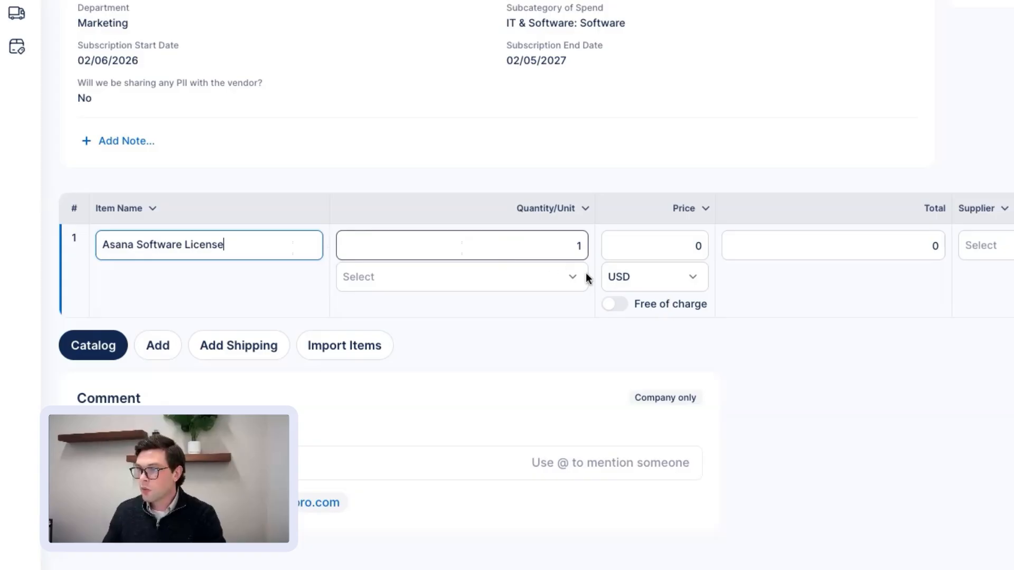
{"action": "left_click", "coordinate": [686, 238]}
{"action": "type", "text": "5000"}
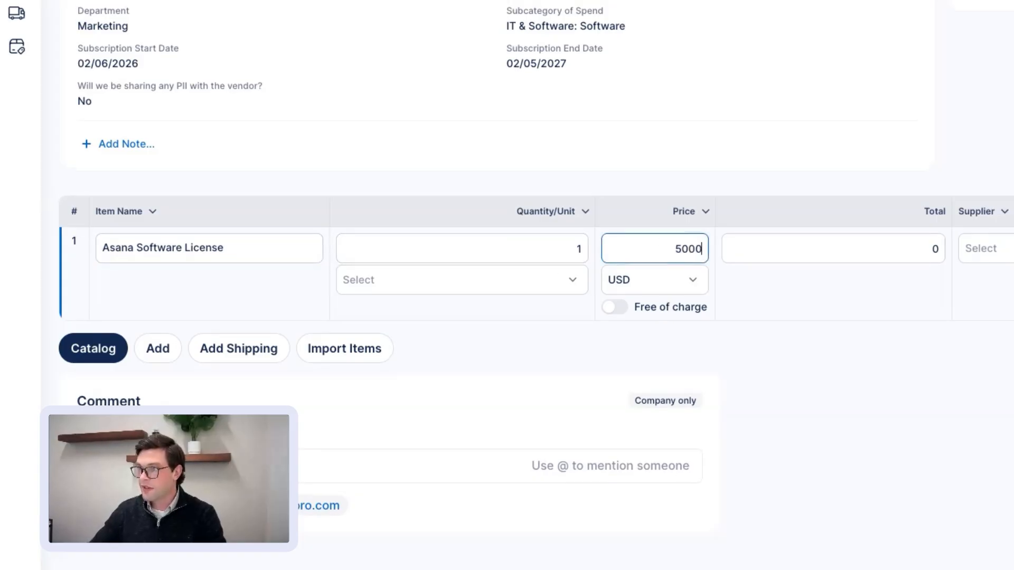
Set the item's unit to each and supplier to Asana, then save the line.
{"action": "left_click", "coordinate": [558, 280]}
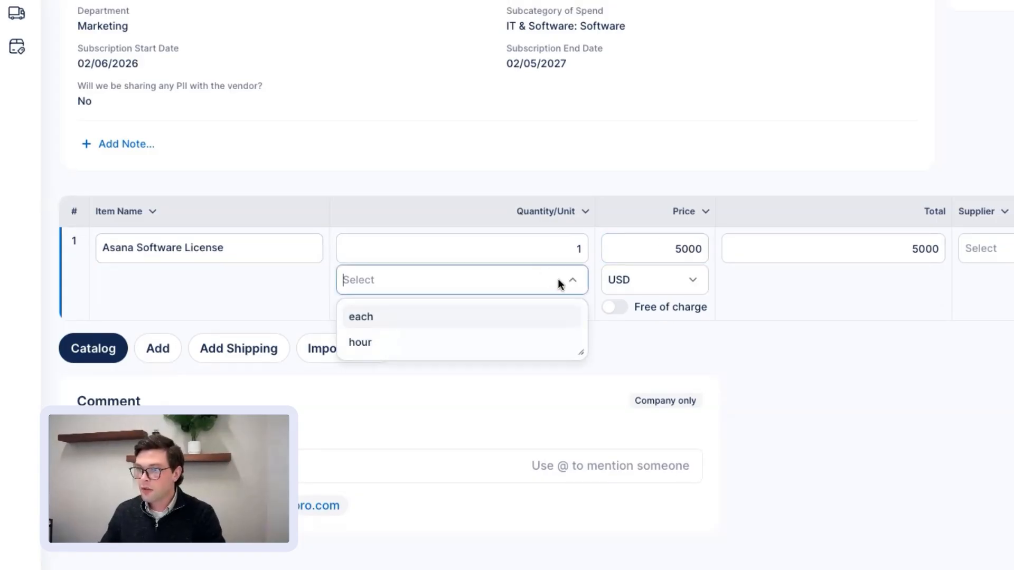
{"action": "left_click", "coordinate": [452, 321]}
{"action": "left_click", "coordinate": [882, 317]}
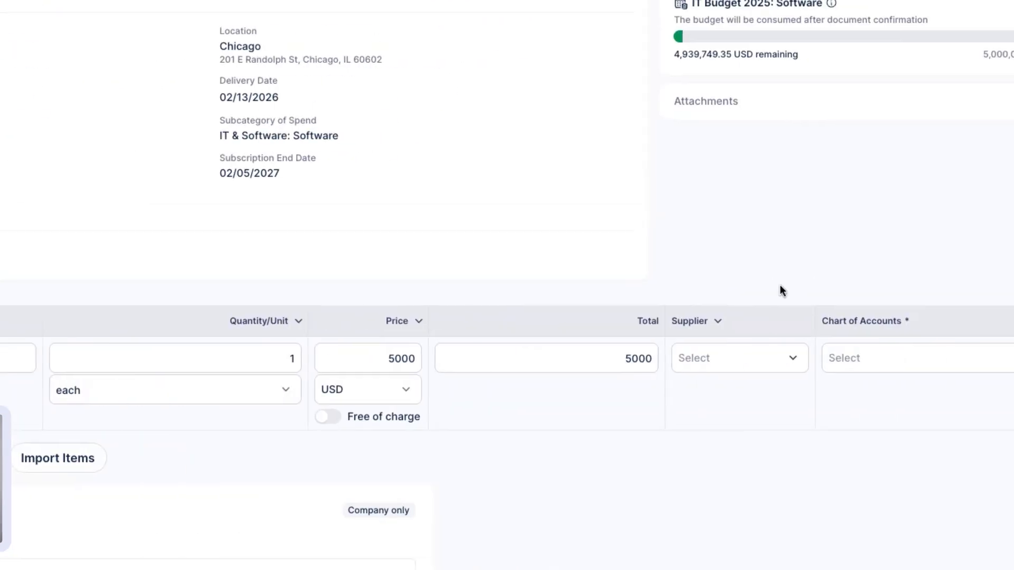
{"action": "left_click", "coordinate": [657, 361]}
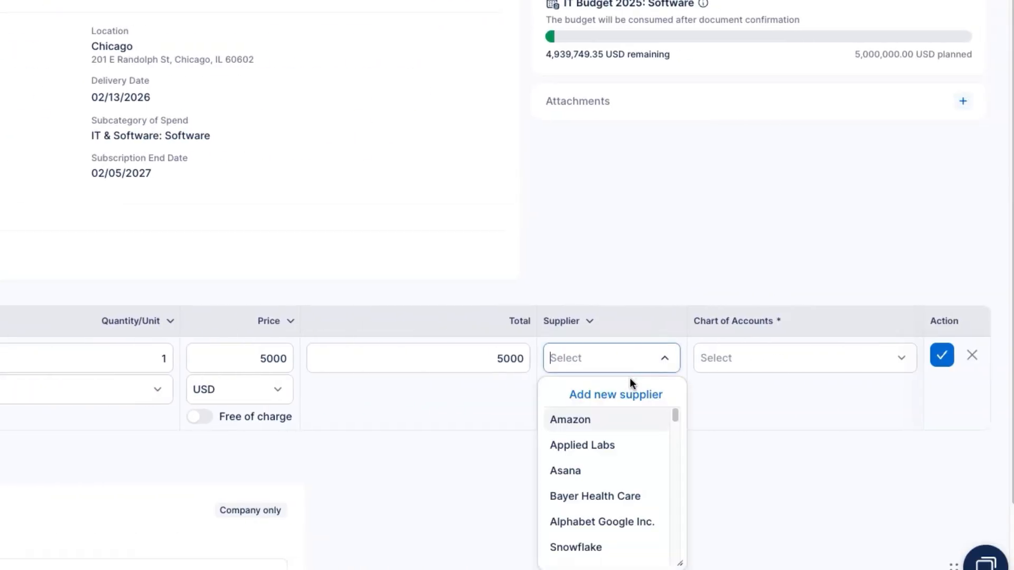
{"action": "scroll", "coordinate": [638, 451], "scroll_direction": "down", "scroll_amount": 1}
{"action": "scroll", "coordinate": [639, 428], "scroll_direction": "up", "scroll_amount": 1}
{"action": "left_click", "coordinate": [621, 471]}
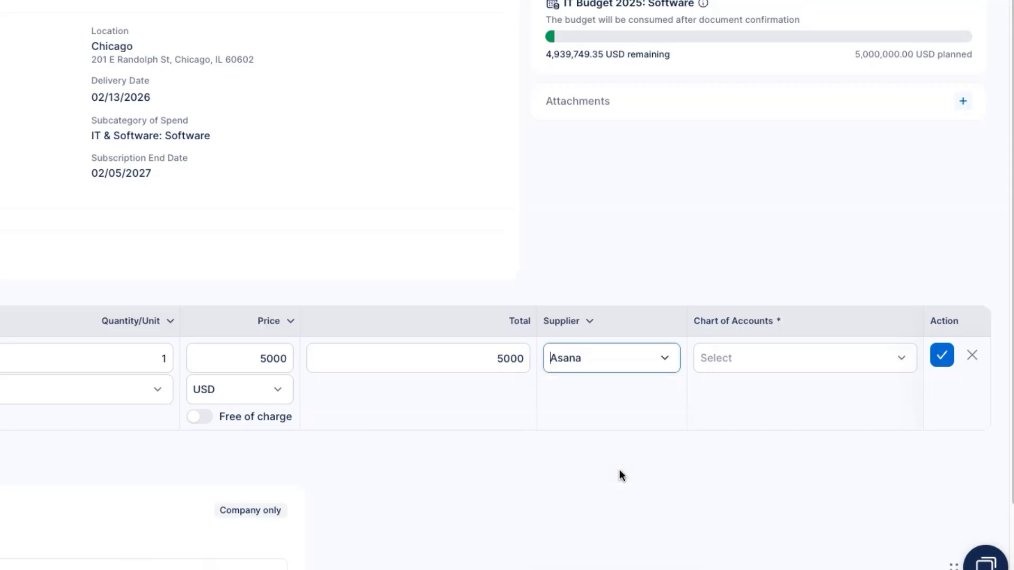
{"action": "scroll", "coordinate": [709, 443], "scroll_direction": "down", "scroll_amount": 2}
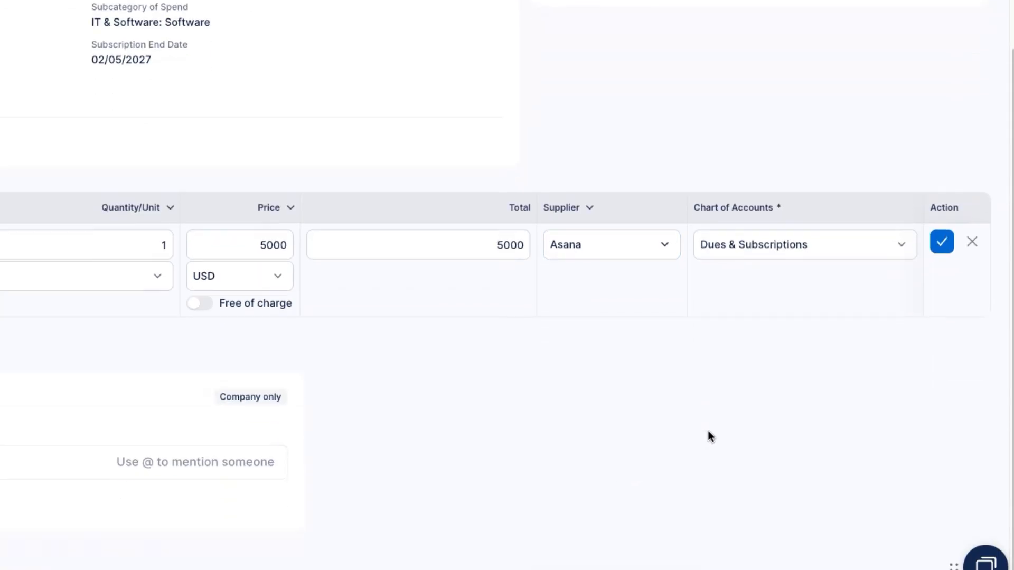
{"action": "left_click", "coordinate": [941, 242]}
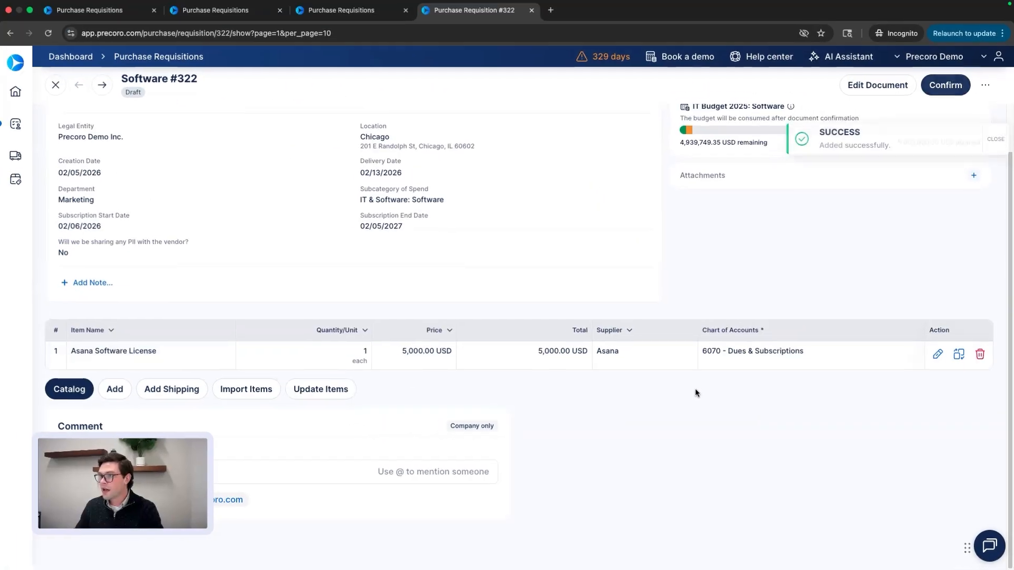
{"action": "scroll", "coordinate": [692, 392], "scroll_direction": "up", "scroll_amount": 1}
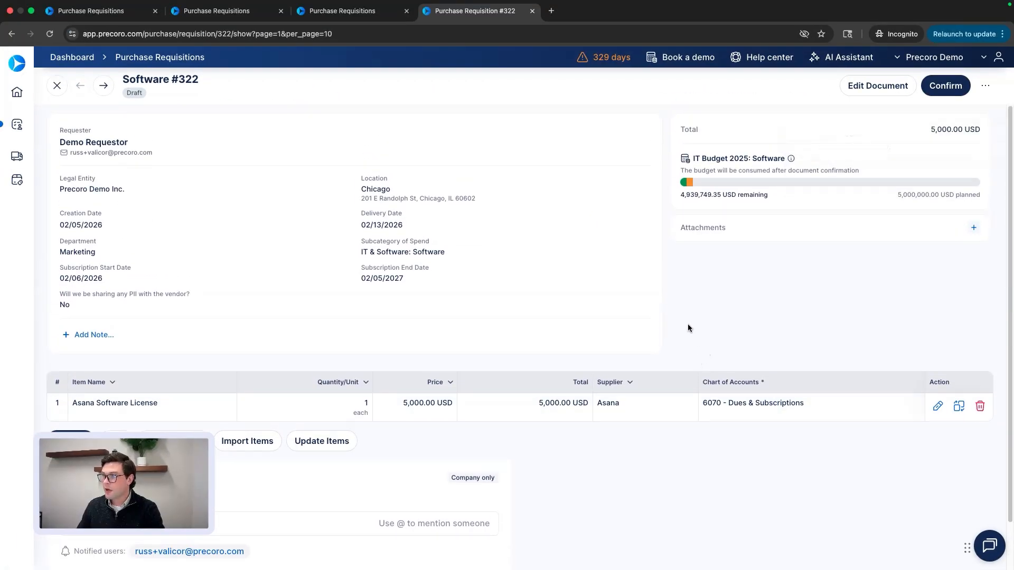
{"action": "scroll", "coordinate": [697, 295], "scroll_direction": "down", "scroll_amount": 1}
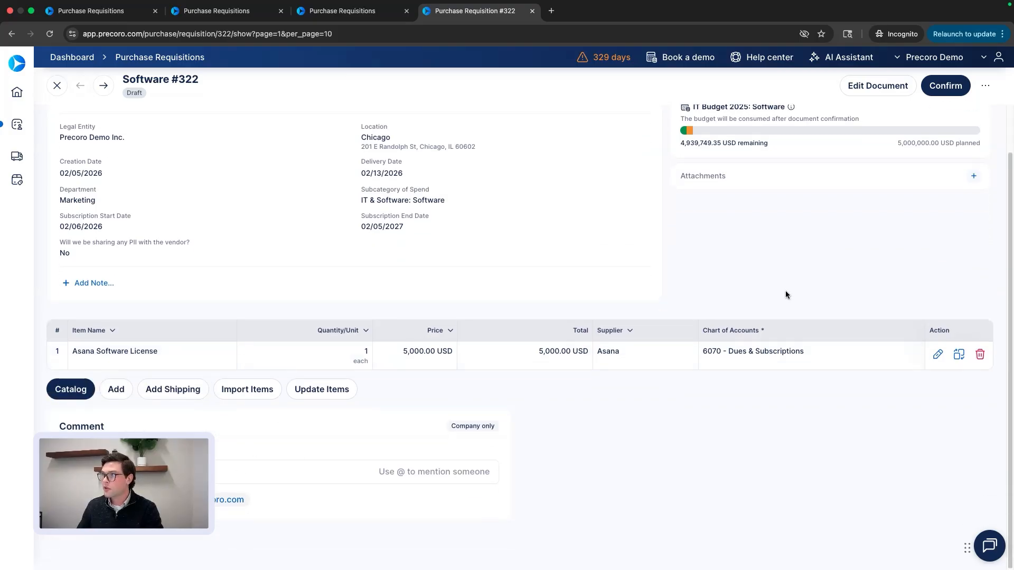
{"action": "scroll", "coordinate": [845, 239], "scroll_direction": "up", "scroll_amount": 1}
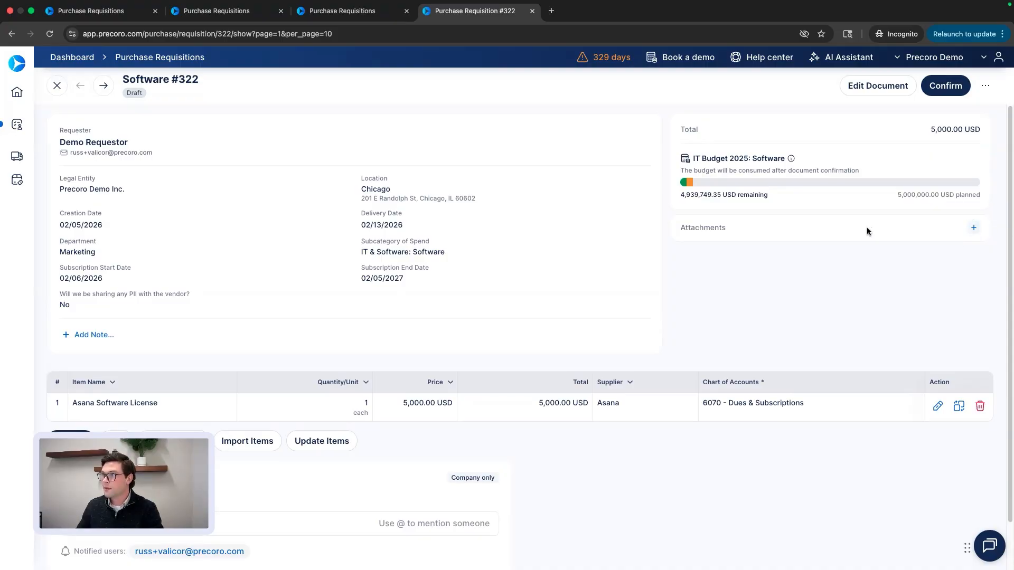
Confirm requisition Software #322, sending it to Procurement Review for approval.
{"action": "left_click", "coordinate": [935, 90]}
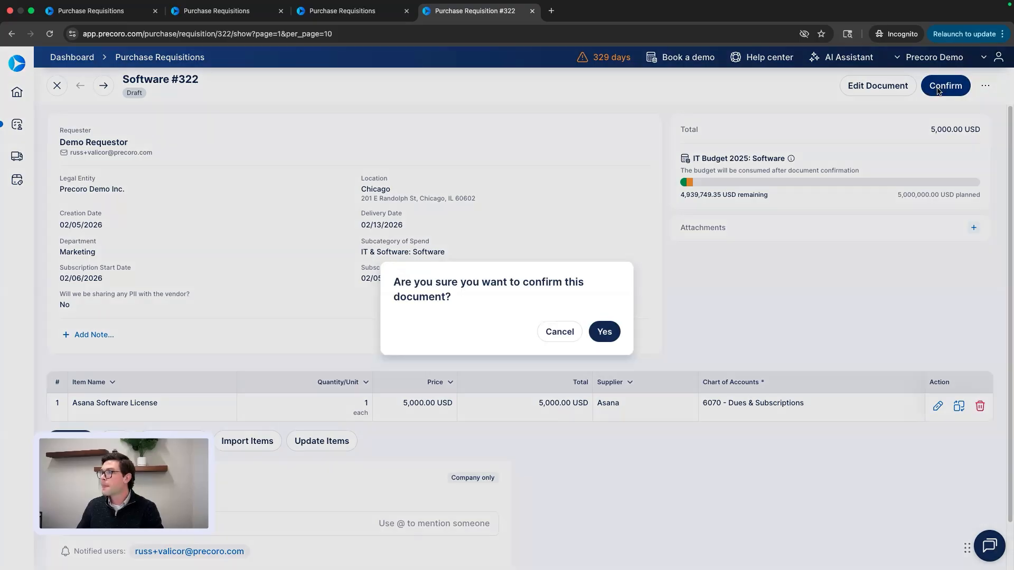
{"action": "left_click", "coordinate": [604, 328]}
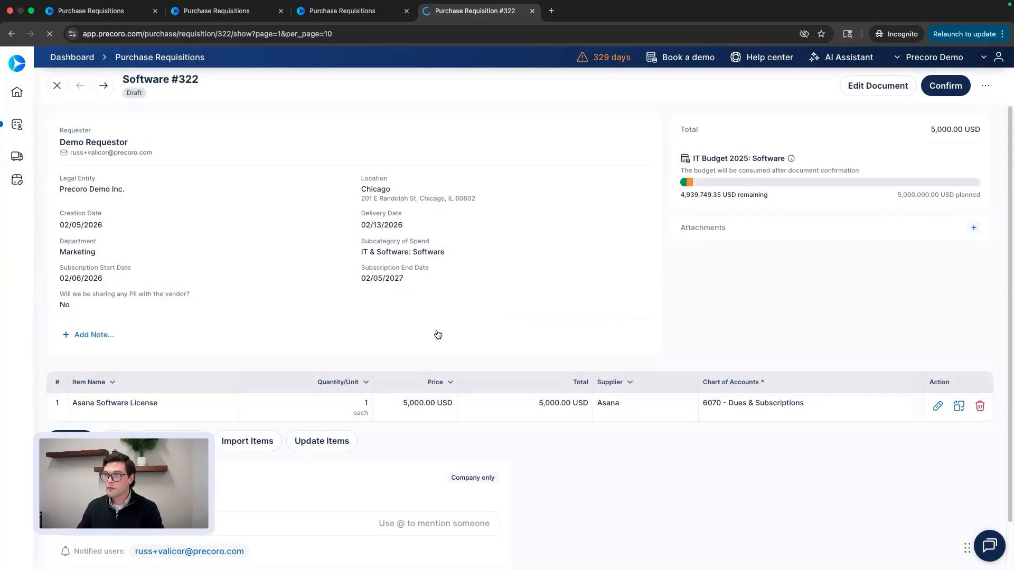
{"action": "scroll", "coordinate": [340, 313], "scroll_direction": "down", "scroll_amount": 1}
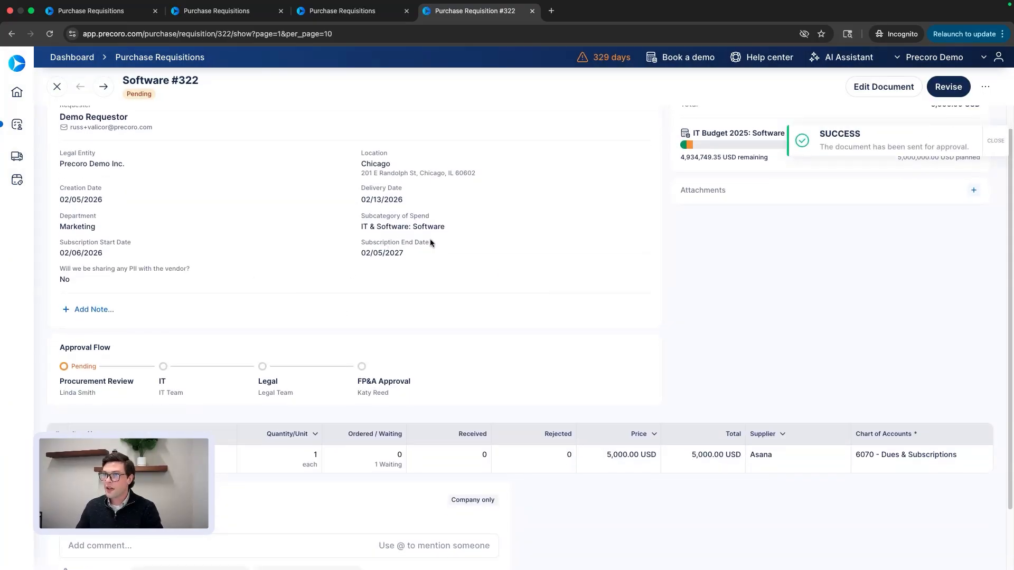
{"action": "scroll", "coordinate": [142, 247], "scroll_direction": "down", "scroll_amount": 2}
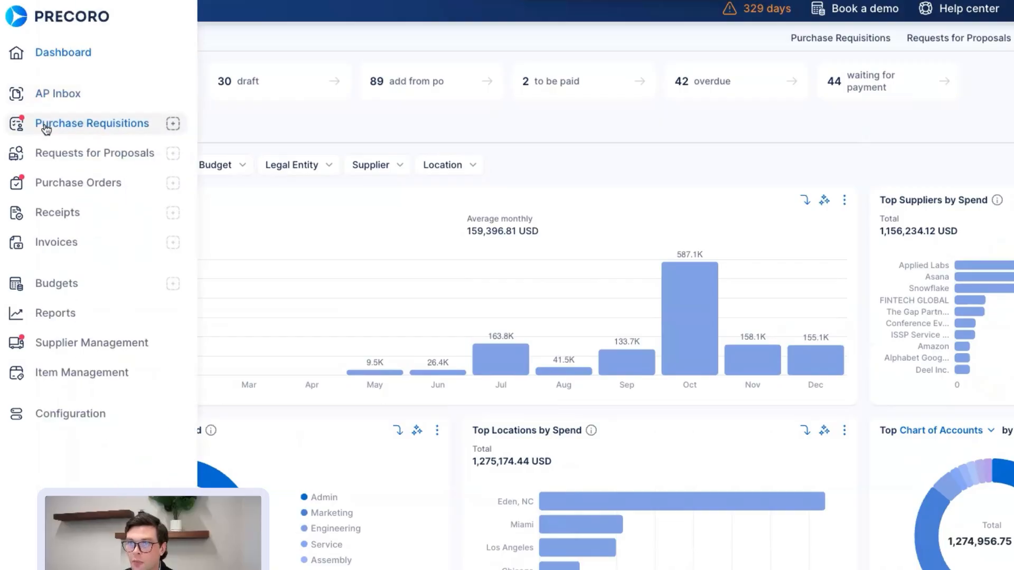
Go to the Purchase Requisitions list.
{"action": "left_click", "coordinate": [43, 128]}
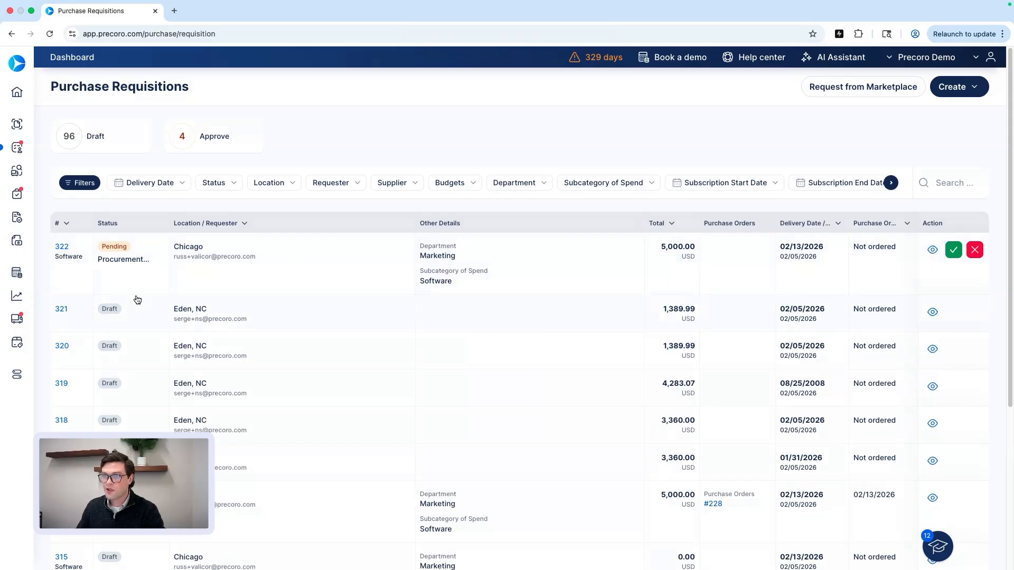
{"action": "scroll", "coordinate": [109, 251], "scroll_direction": "down", "scroll_amount": 5}
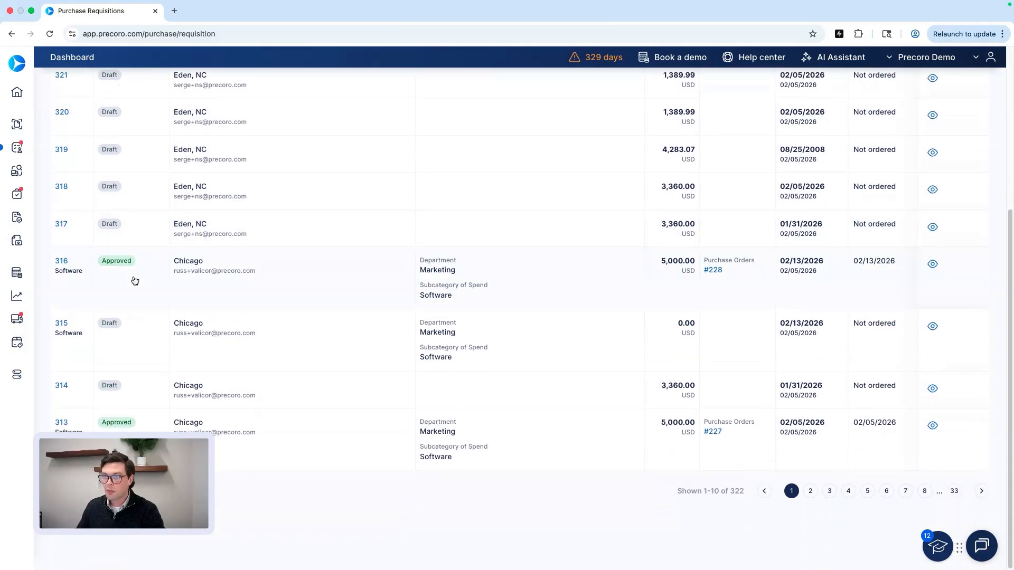
{"action": "scroll", "coordinate": [143, 295], "scroll_direction": "up", "scroll_amount": 5}
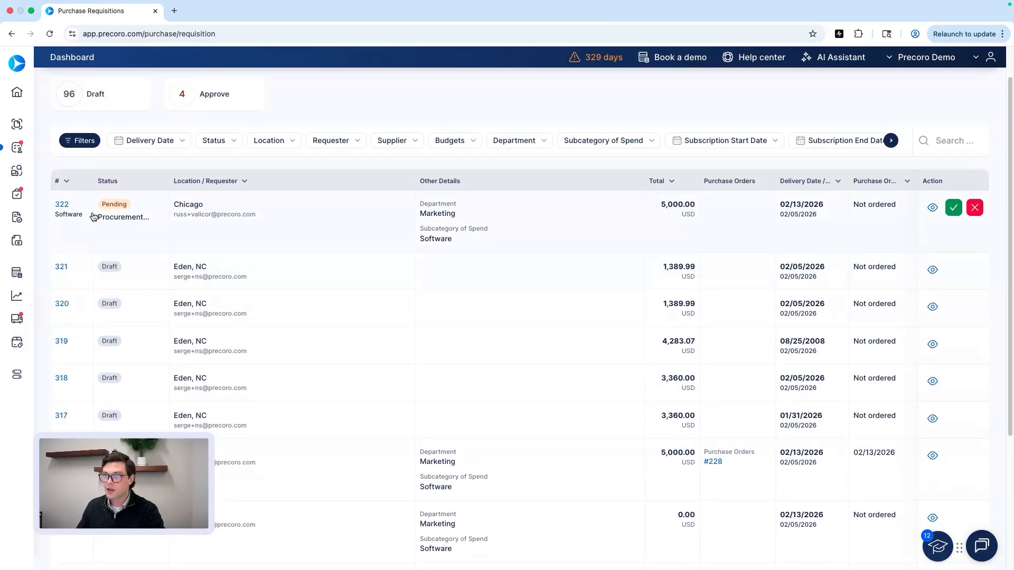
Open Software requisition #322 and review its Procurement Review approval flow, budget and Asana line item.
{"action": "left_click", "coordinate": [64, 206]}
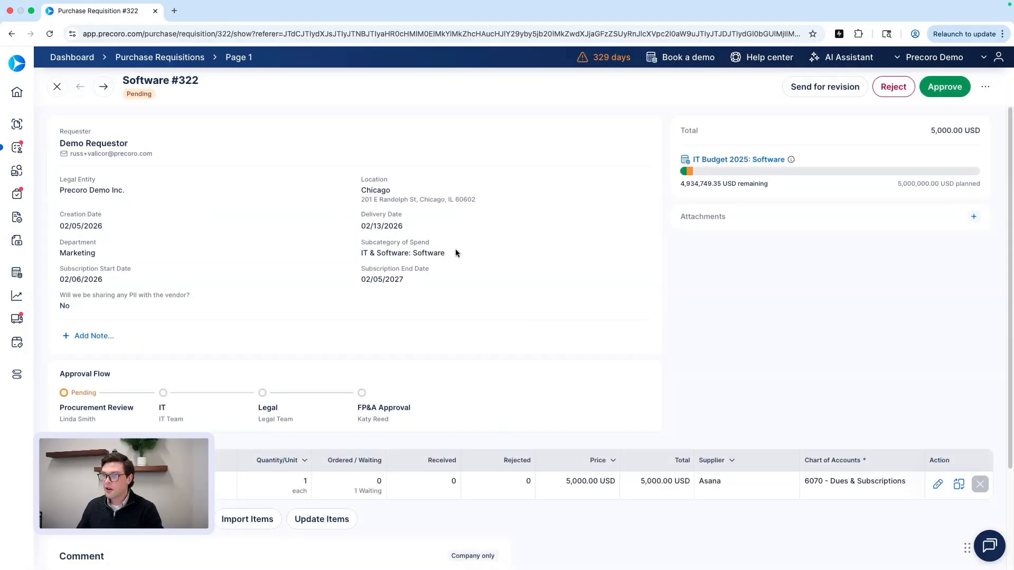
{"action": "scroll", "coordinate": [458, 246], "scroll_direction": "down", "scroll_amount": 1}
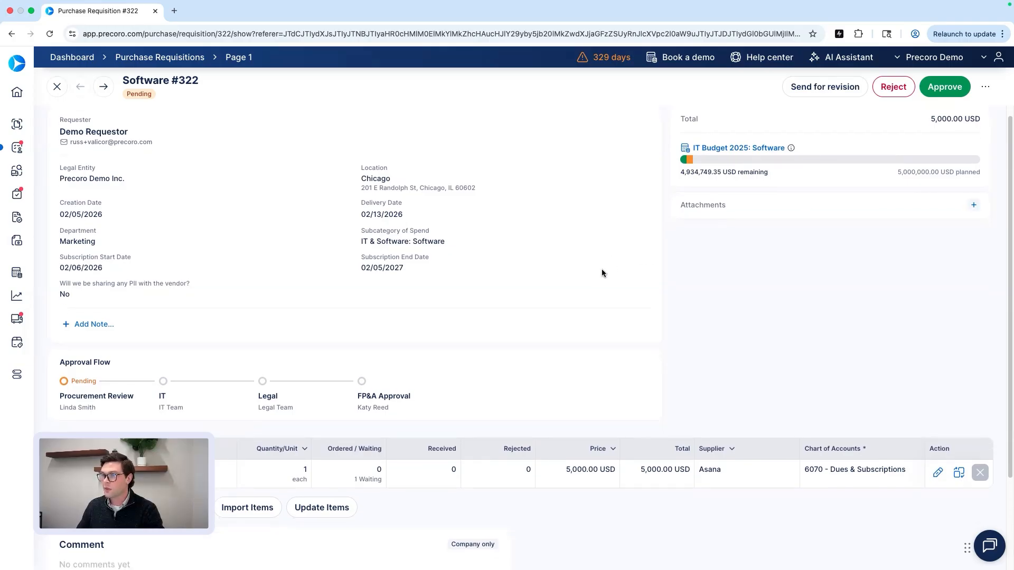
{"action": "scroll", "coordinate": [597, 270], "scroll_direction": "down", "scroll_amount": 3}
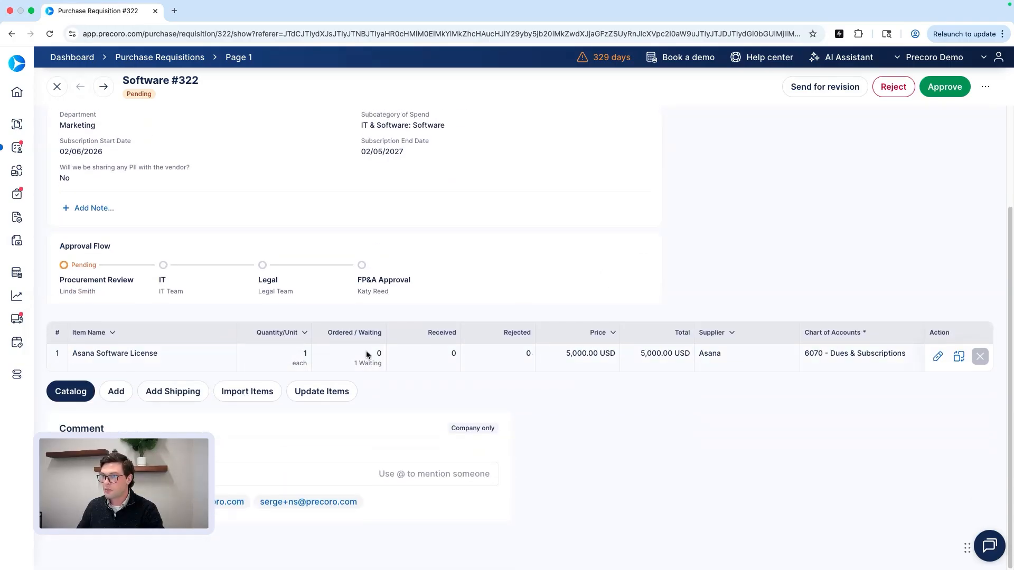
{"action": "scroll", "coordinate": [638, 302], "scroll_direction": "up", "scroll_amount": 3}
{"action": "scroll", "coordinate": [421, 297], "scroll_direction": "down", "scroll_amount": 1}
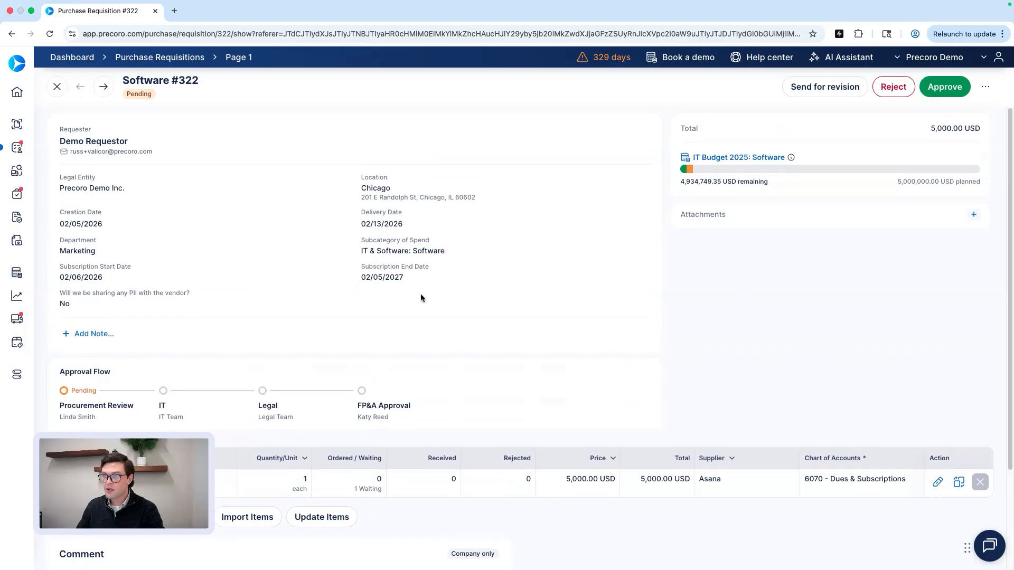
{"action": "scroll", "coordinate": [539, 293], "scroll_direction": "up", "scroll_amount": 1}
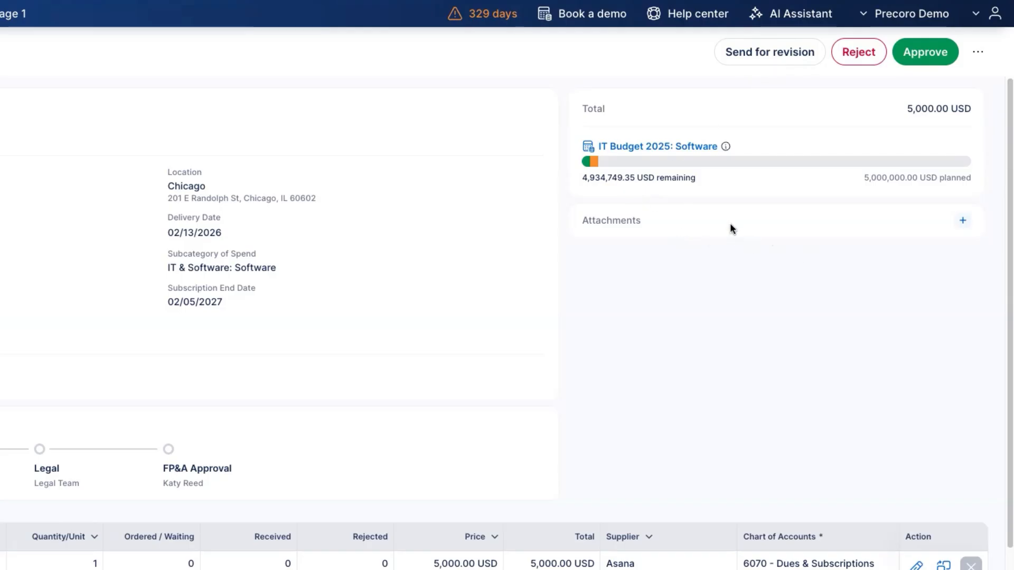
{"action": "scroll", "coordinate": [699, 227], "scroll_direction": "down", "scroll_amount": 1}
{"action": "scroll", "coordinate": [704, 220], "scroll_direction": "up", "scroll_amount": 1}
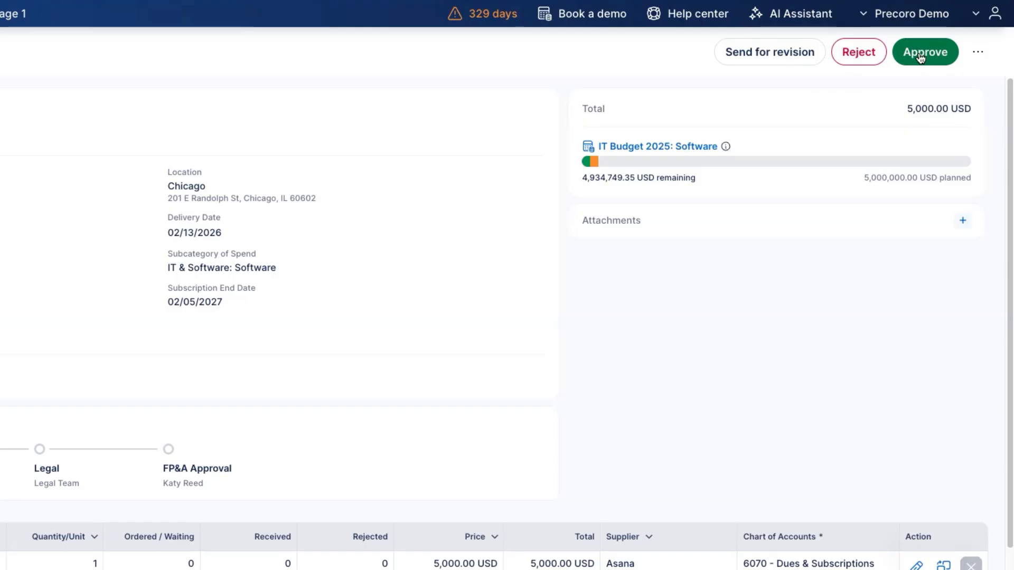
Approve requisition #322 and create the Asana purchase order for 5,000.00 USD from it.
{"action": "left_click", "coordinate": [921, 54]}
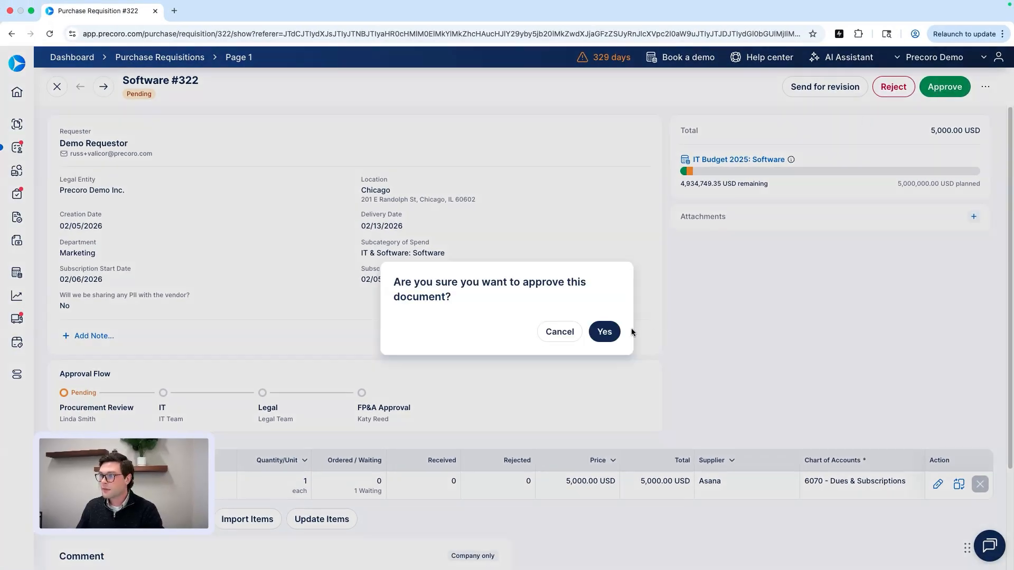
{"action": "left_click", "coordinate": [611, 331]}
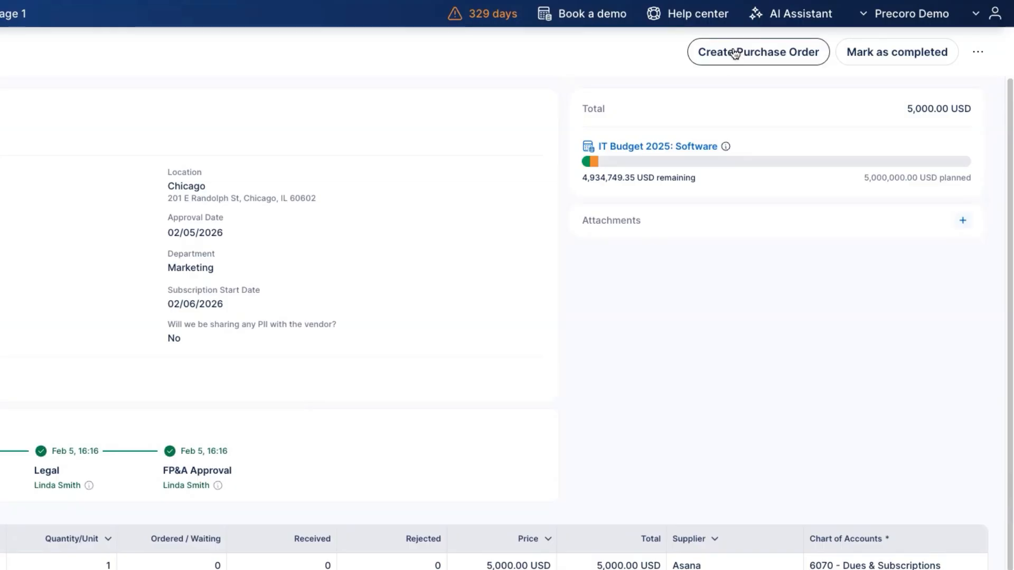
{"action": "left_click", "coordinate": [729, 49]}
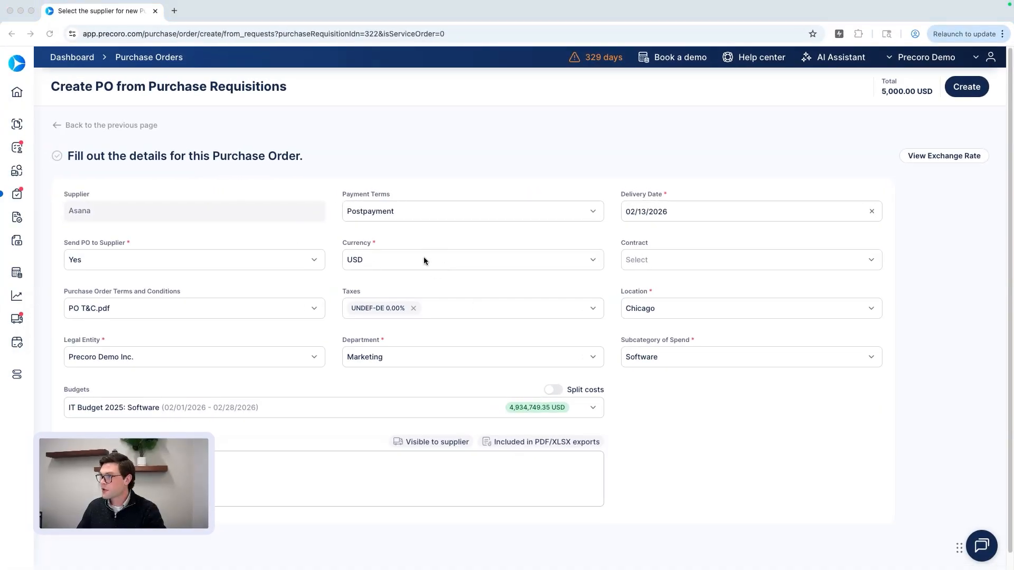
{"action": "scroll", "coordinate": [409, 304], "scroll_direction": "down", "scroll_amount": 1}
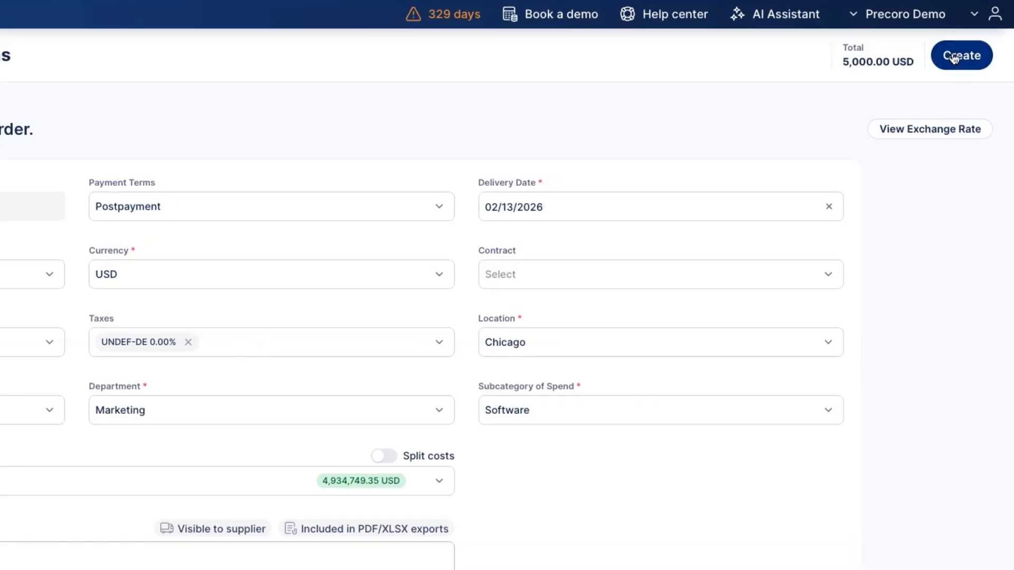
{"action": "left_click", "coordinate": [954, 58]}
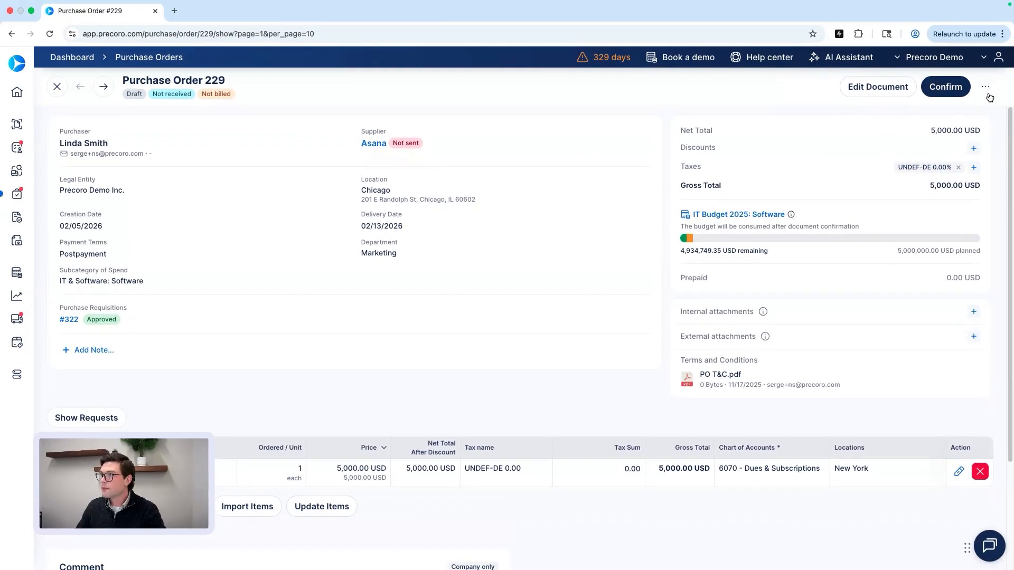
Confirm and approve Purchase Order 229 so it is sent to Asana.
{"action": "left_click", "coordinate": [945, 87]}
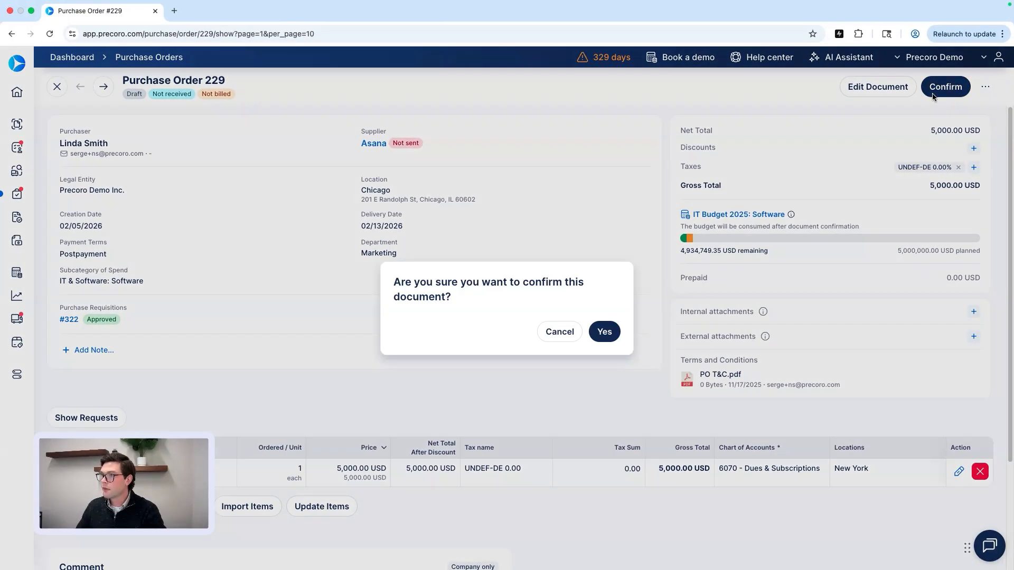
{"action": "left_click", "coordinate": [607, 333]}
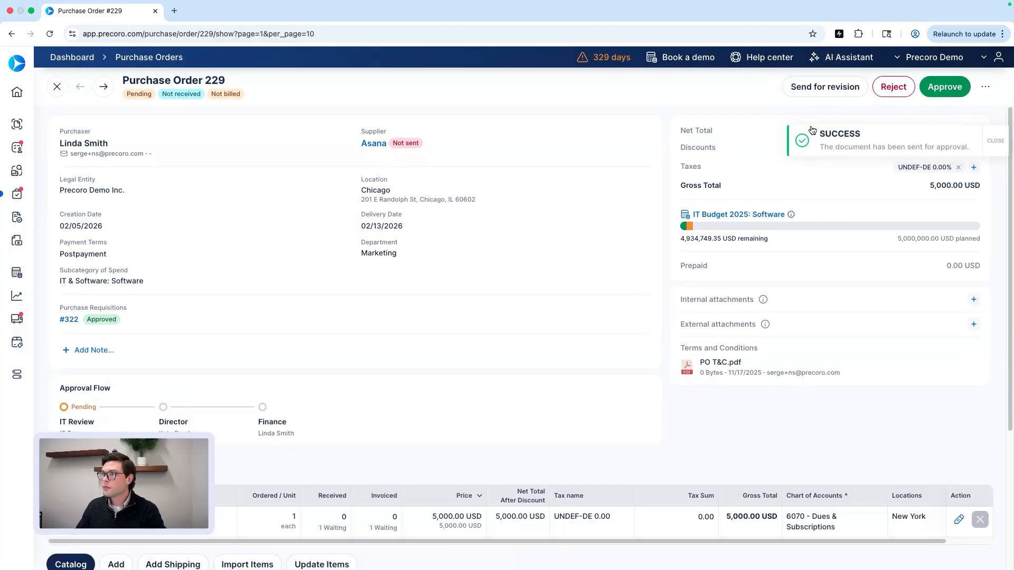
{"action": "left_click", "coordinate": [945, 86]}
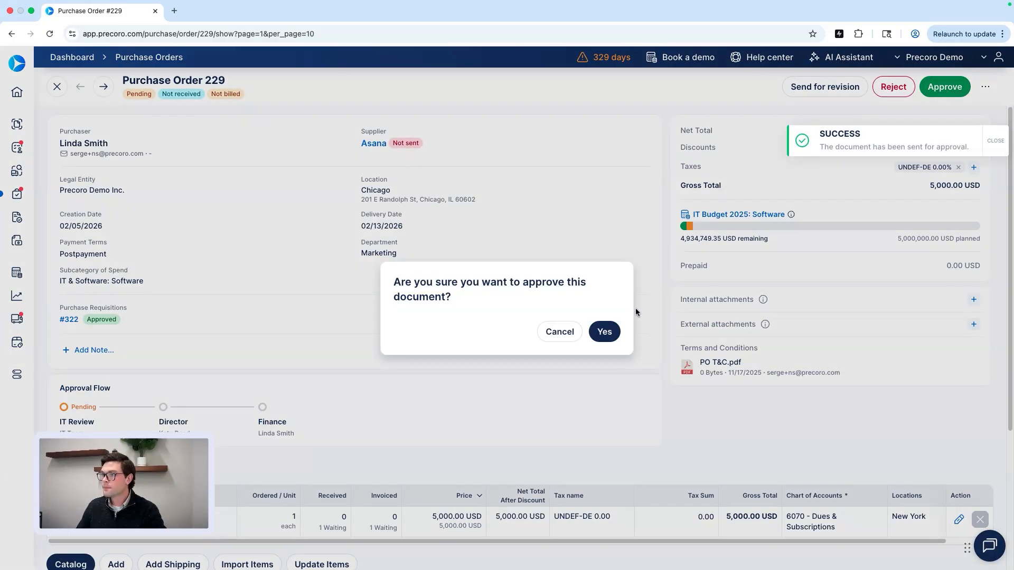
{"action": "left_click", "coordinate": [606, 332]}
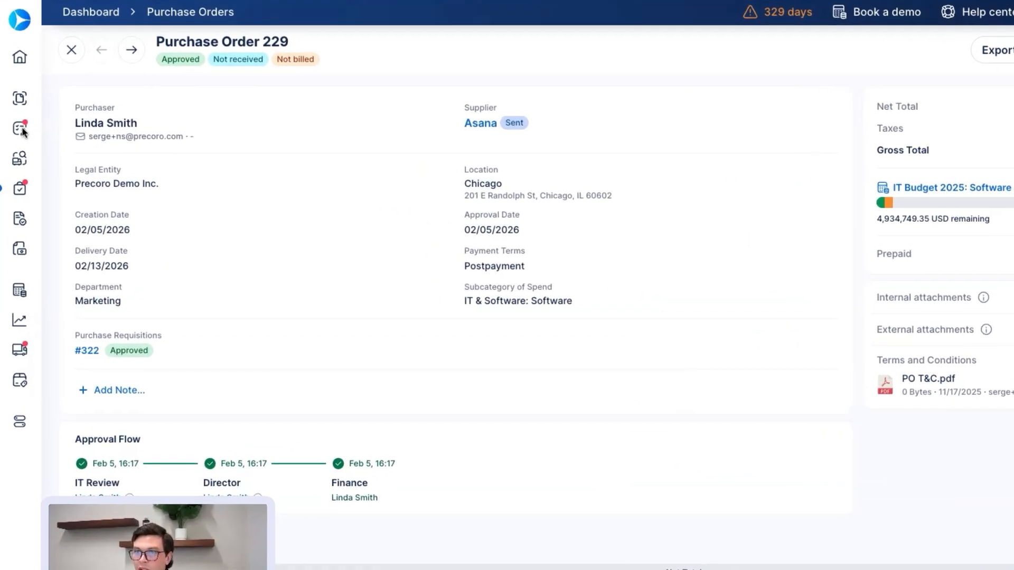
Check PO 229 in the Purchase Orders list as Approved, not received and not billed.
{"action": "mouse_move", "coordinate": [22, 131]}
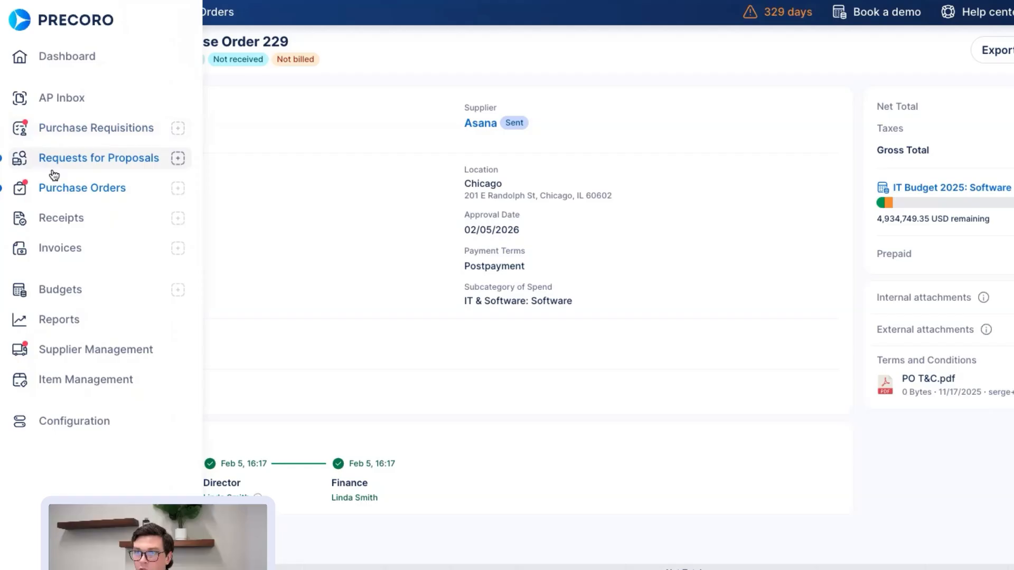
{"action": "left_click", "coordinate": [59, 189]}
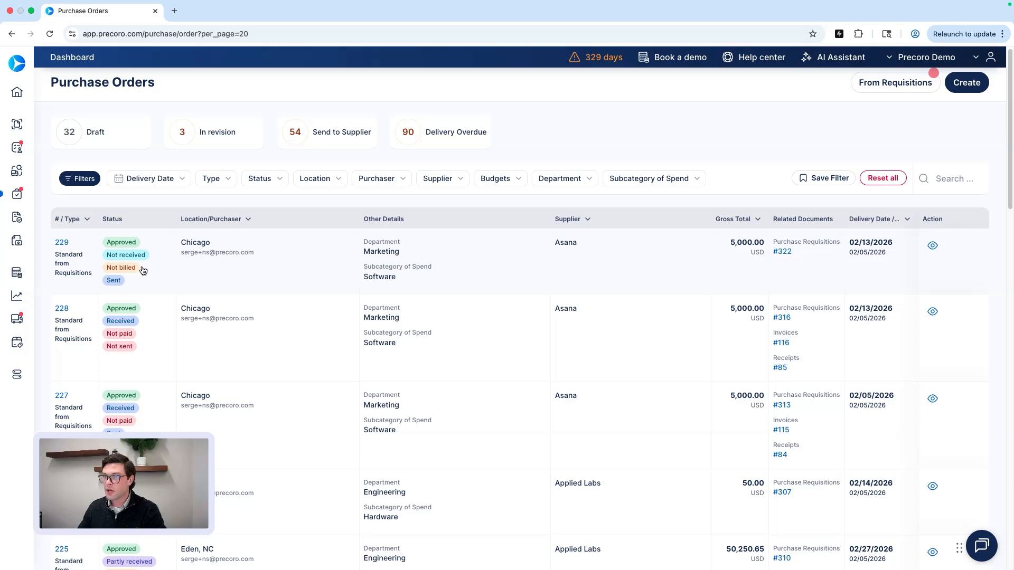
{"action": "scroll", "coordinate": [140, 277], "scroll_direction": "down", "scroll_amount": 1}
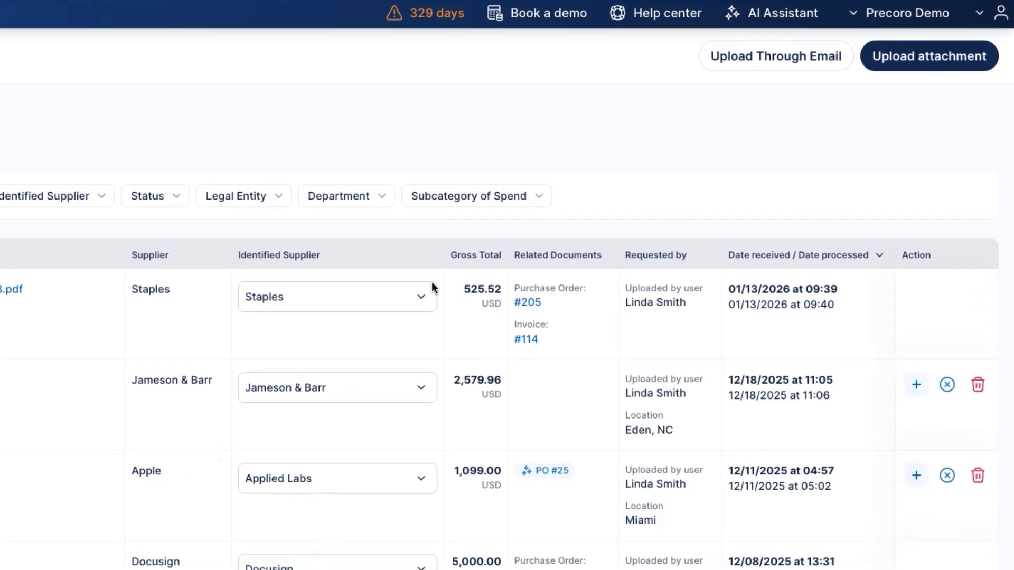
Upload Invoice_PO_229_Asana.pdf from Downloads into the AP Inbox.
{"action": "left_click", "coordinate": [953, 66]}
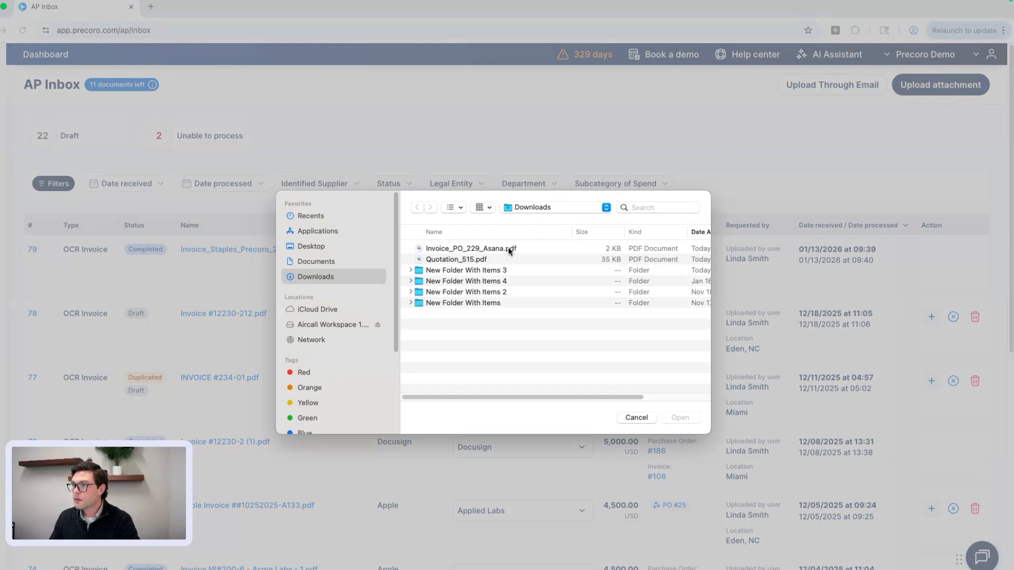
{"action": "left_click", "coordinate": [510, 249]}
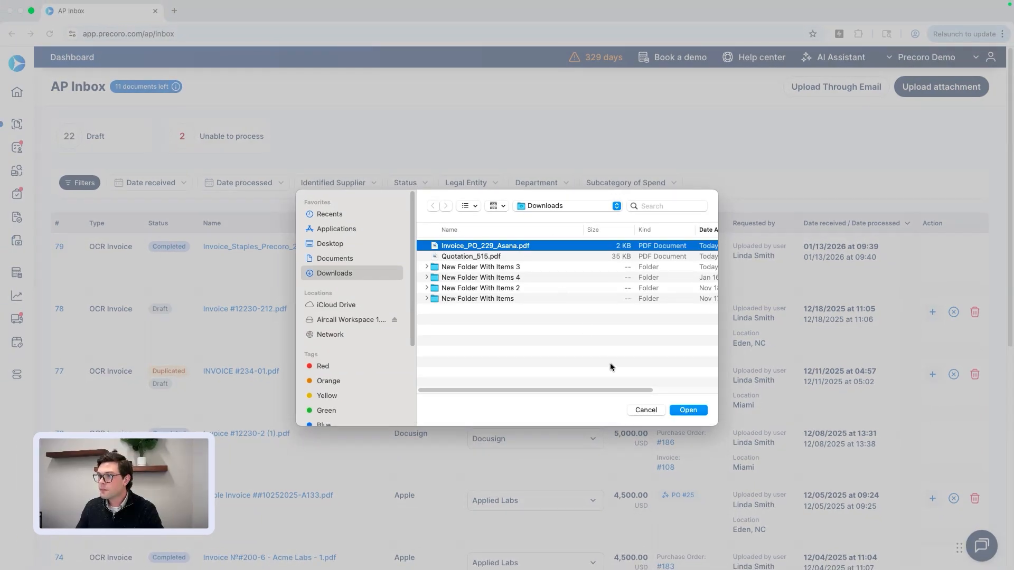
{"action": "left_click", "coordinate": [680, 417]}
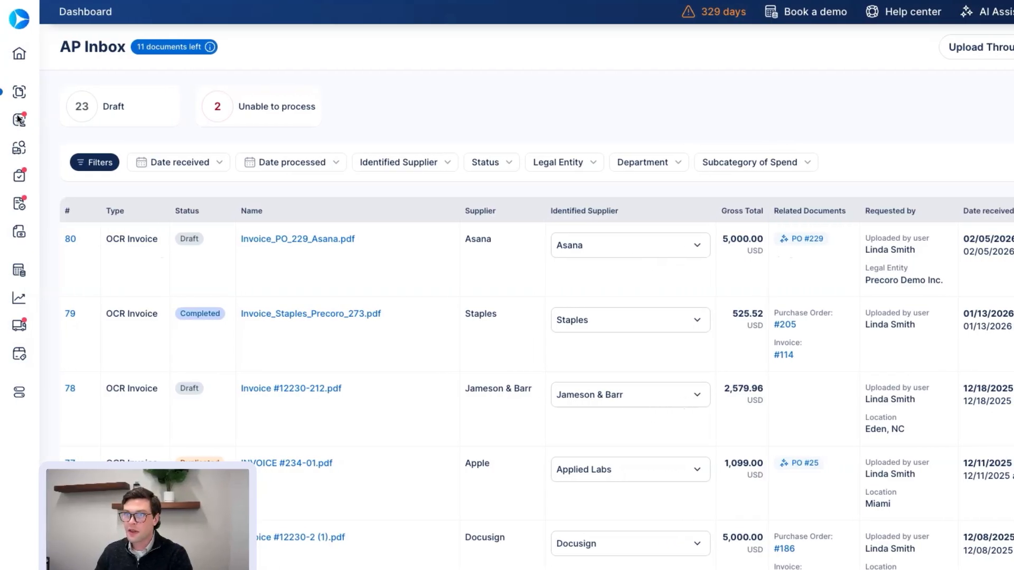
Open invoice #117 from PO 229, preview its attached Asana PDF, then go to Reports.
{"action": "mouse_move", "coordinate": [19, 121]}
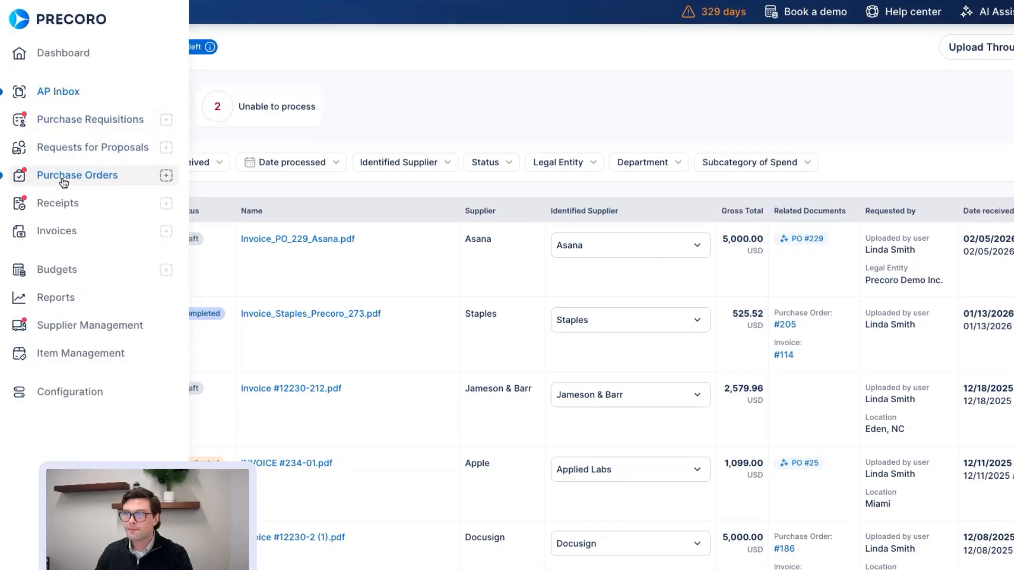
{"action": "left_click", "coordinate": [64, 179]}
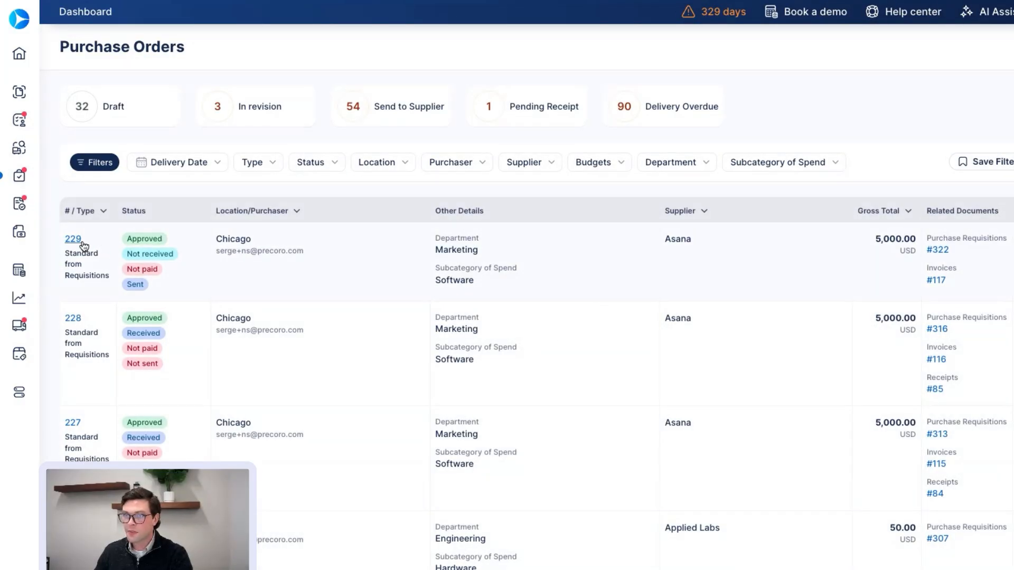
{"action": "left_click", "coordinate": [938, 285]}
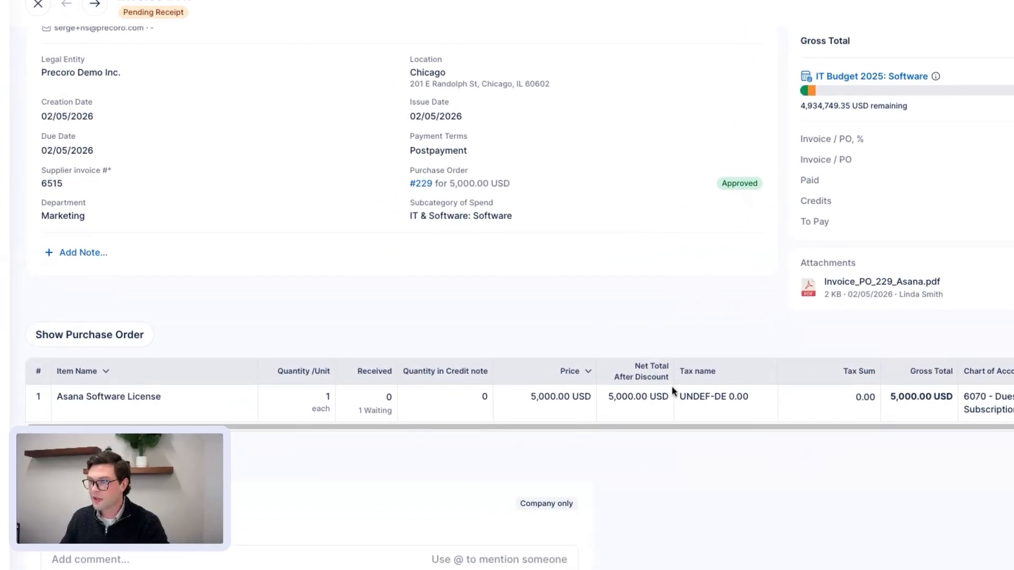
{"action": "left_click", "coordinate": [871, 289]}
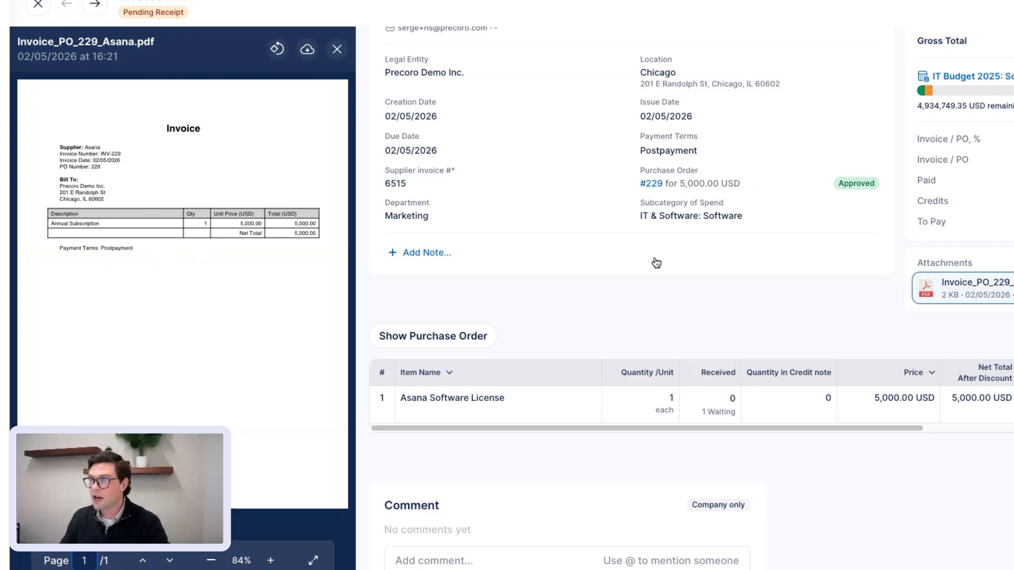
{"action": "scroll", "coordinate": [656, 265], "scroll_direction": "up", "scroll_amount": 1}
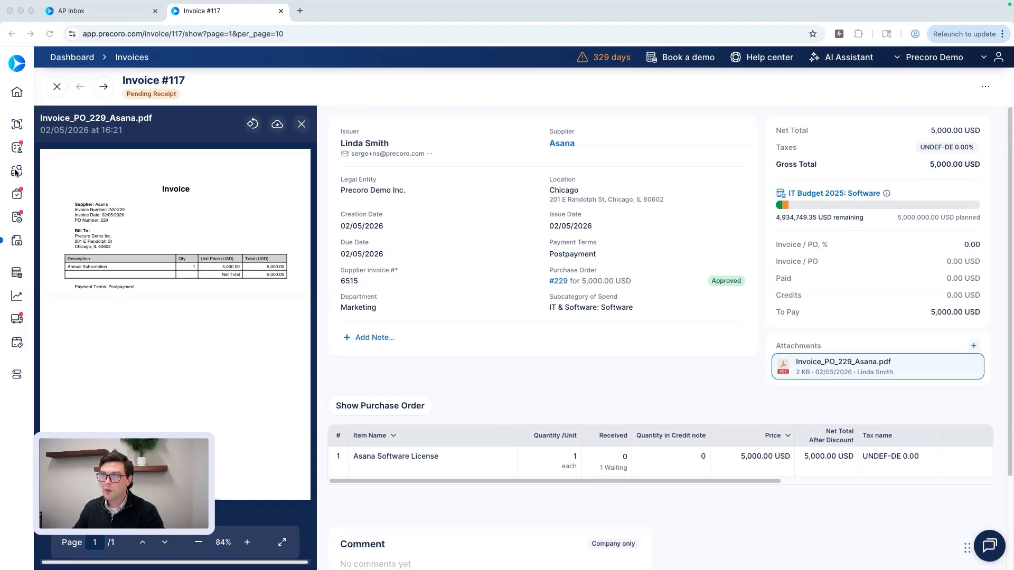
{"action": "mouse_move", "coordinate": [18, 170]}
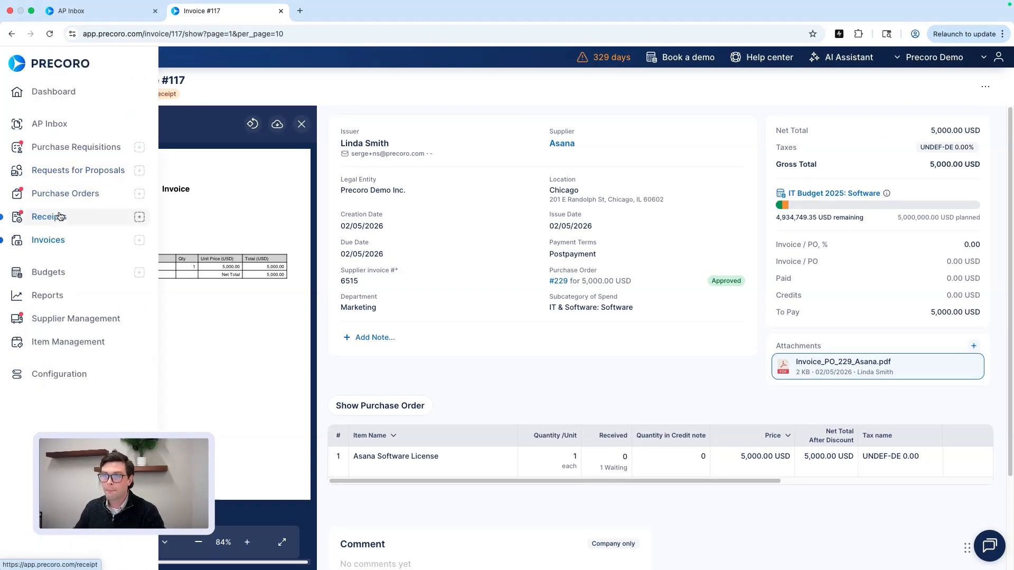
{"action": "left_click", "coordinate": [58, 297]}
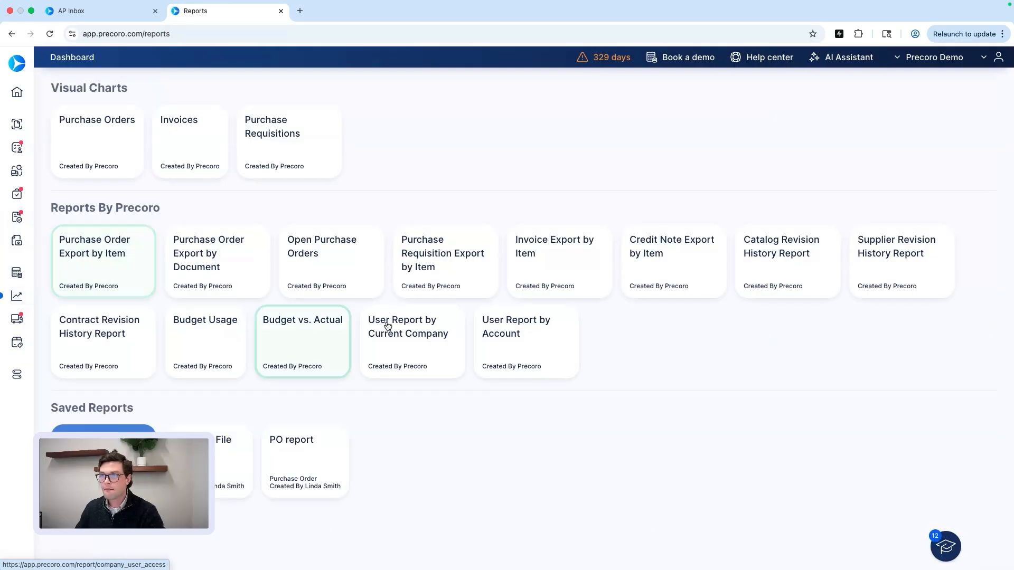